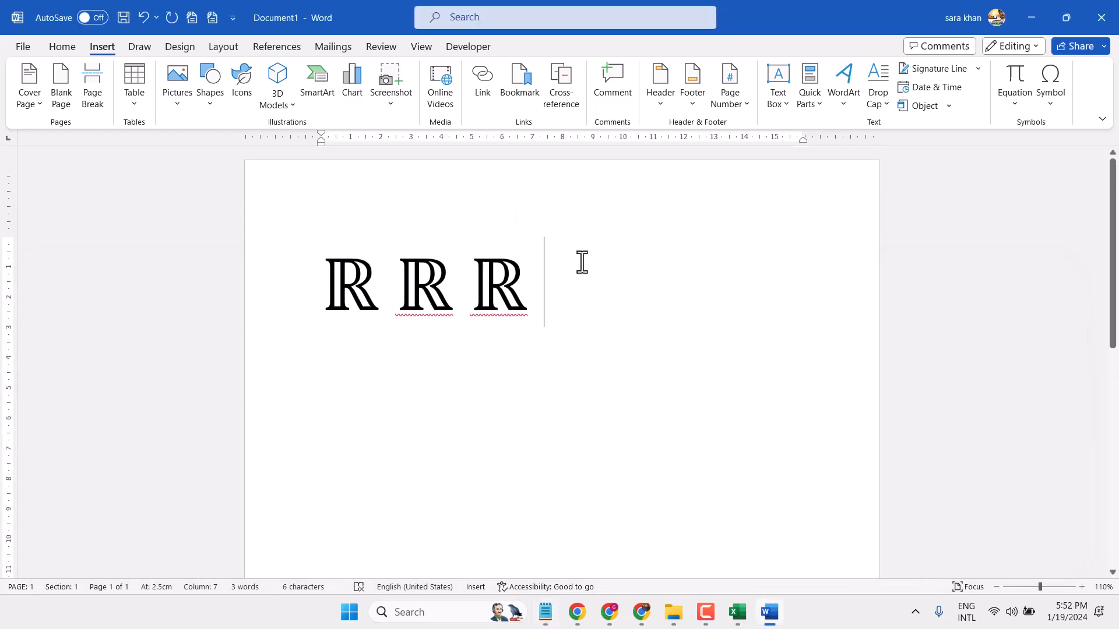
Step: Add two double-struck R symbols two lines below the existing ones by converting the Unicode code 211d to its character each time
{"action": "key", "text": "Return"}
{"action": "key", "text": "Return"}
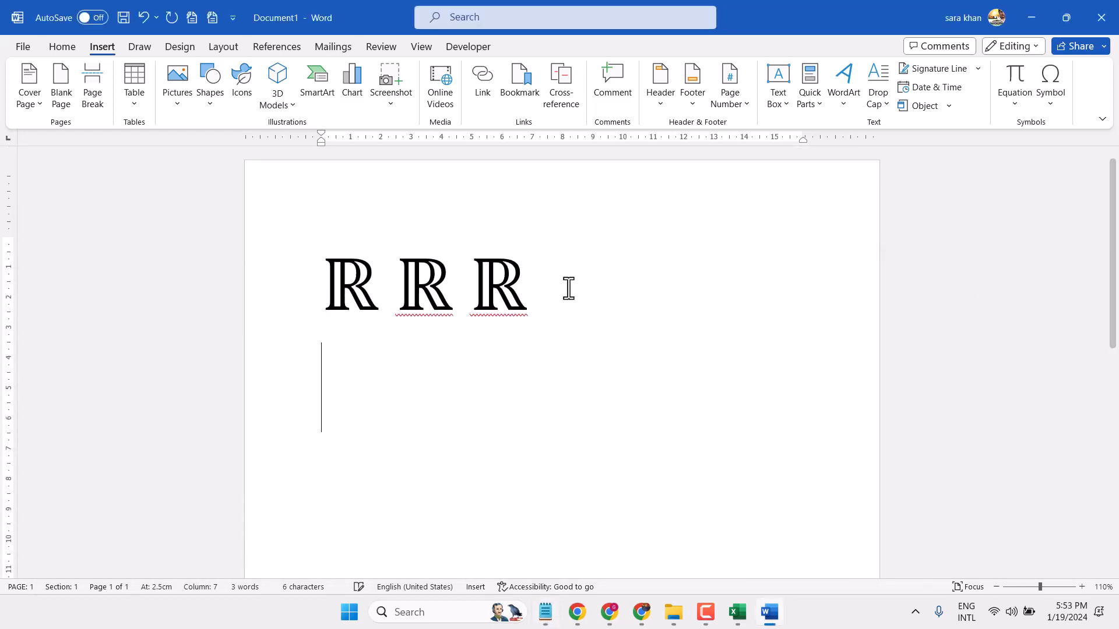
{"action": "type", "text": "211d"}
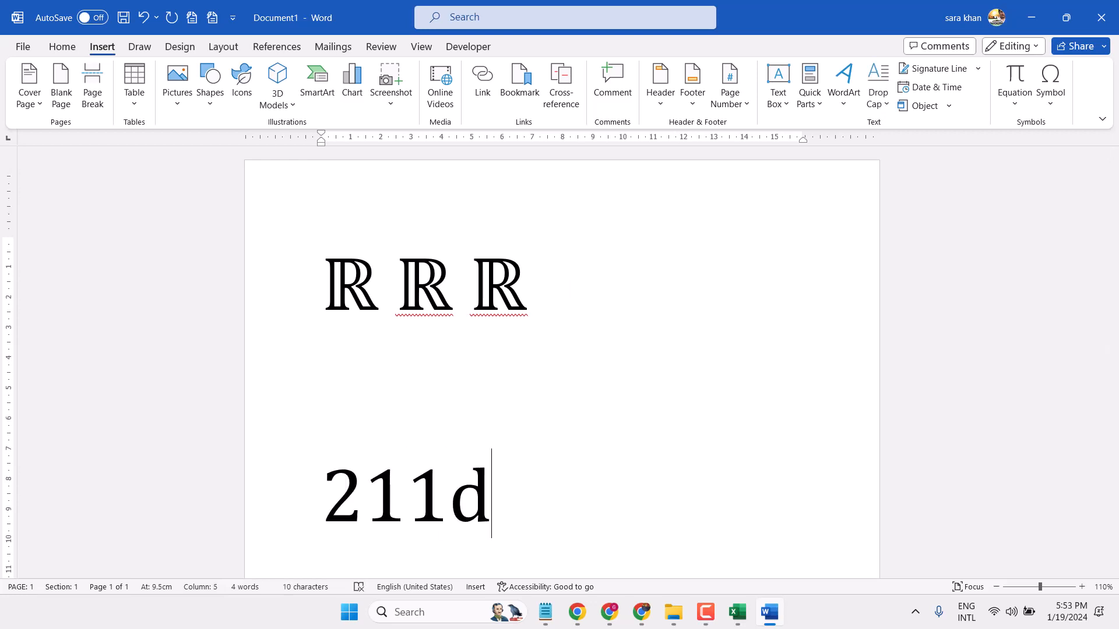
{"action": "key", "text": "alt+x"}
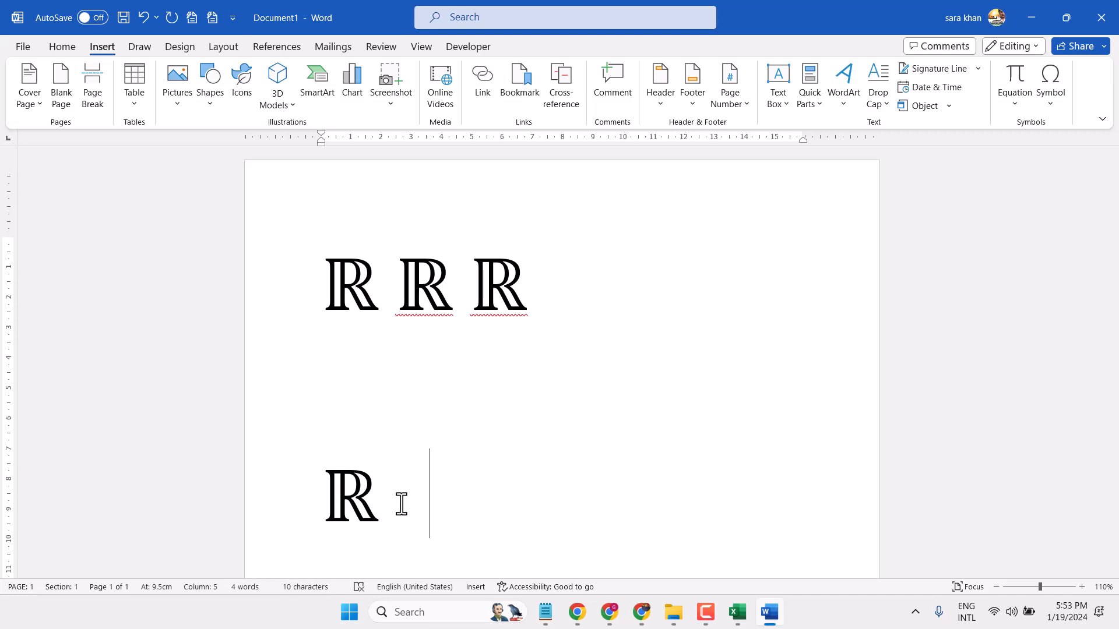
{"action": "type", "text": "211d"}
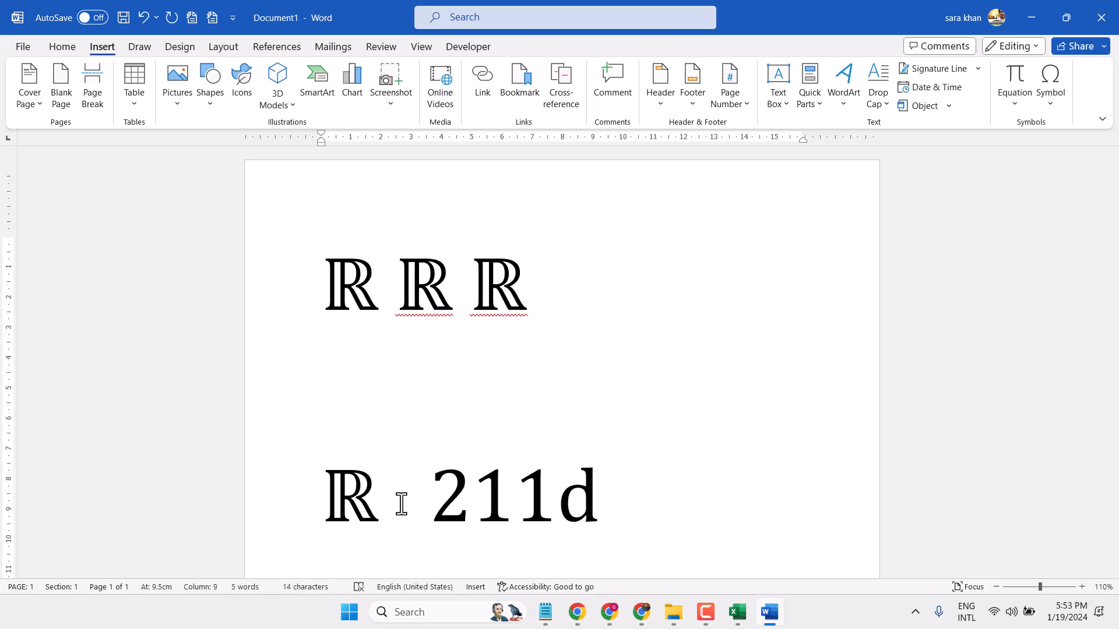
{"action": "key", "text": "alt+x"}
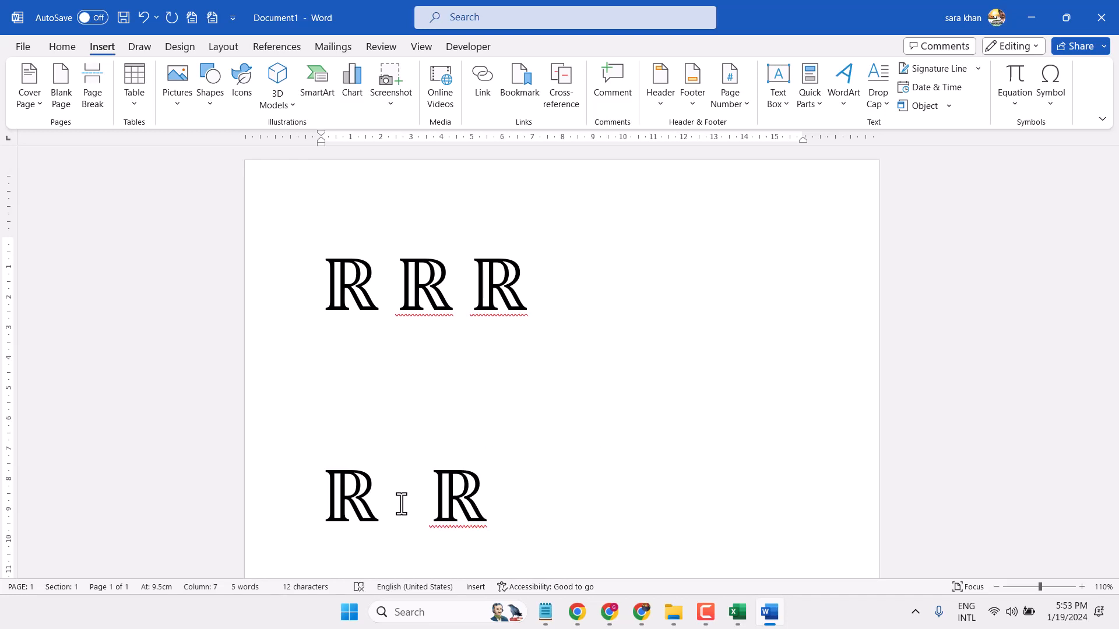
Step: Replace the entire document content with the text "211d, alt+x"
{"action": "scroll", "coordinate": [472, 367], "scroll_direction": "down", "scroll_amount": 2}
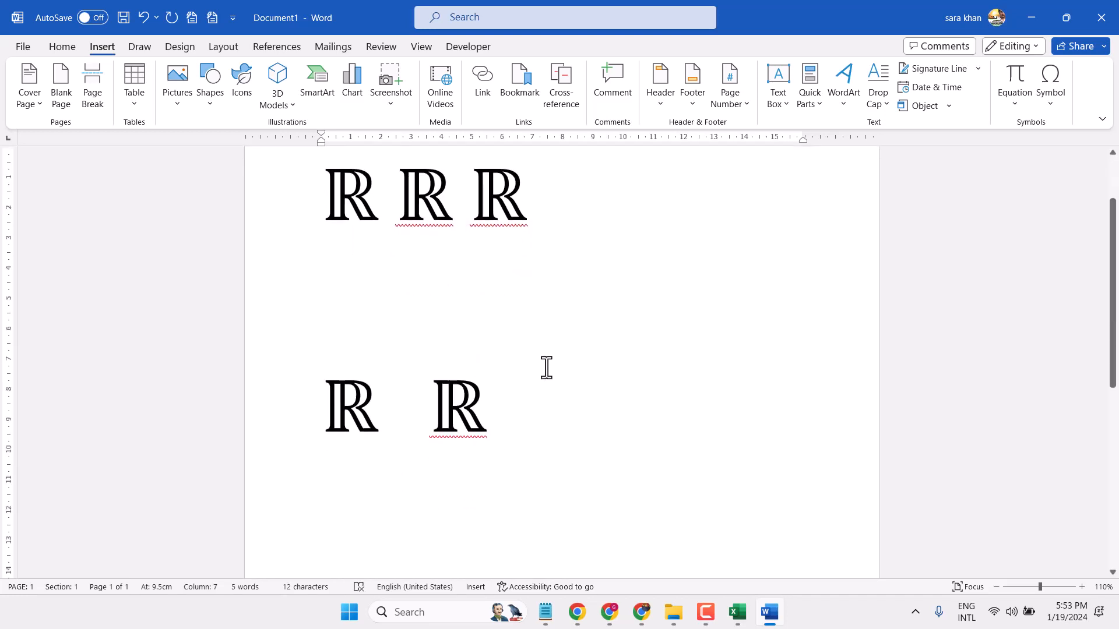
{"action": "key", "text": "ctrl+a"}
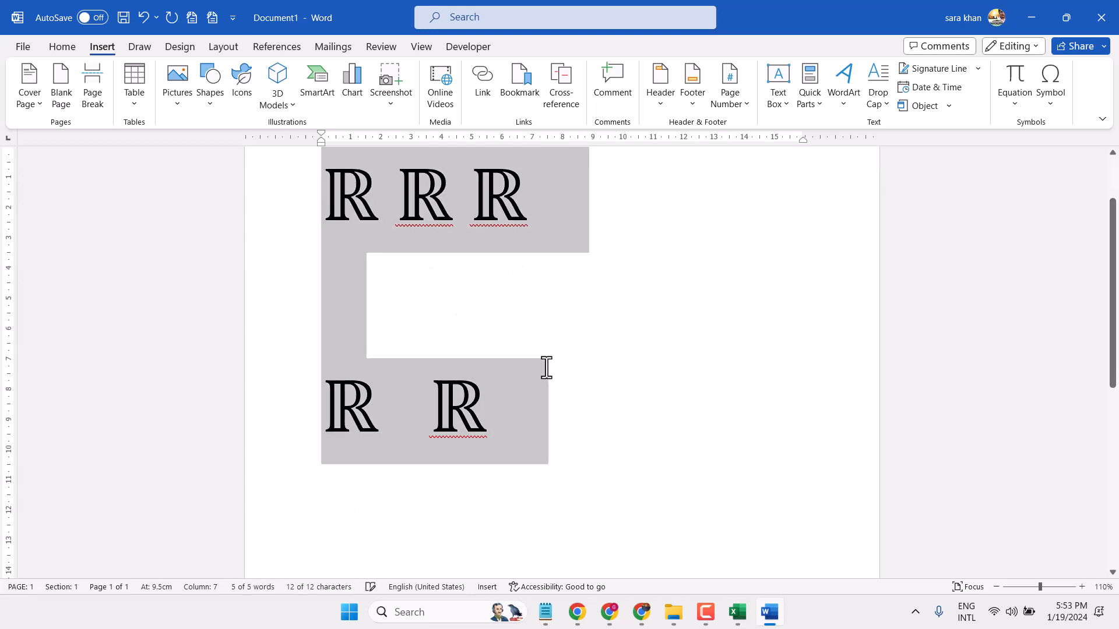
{"action": "type", "text": "21"}
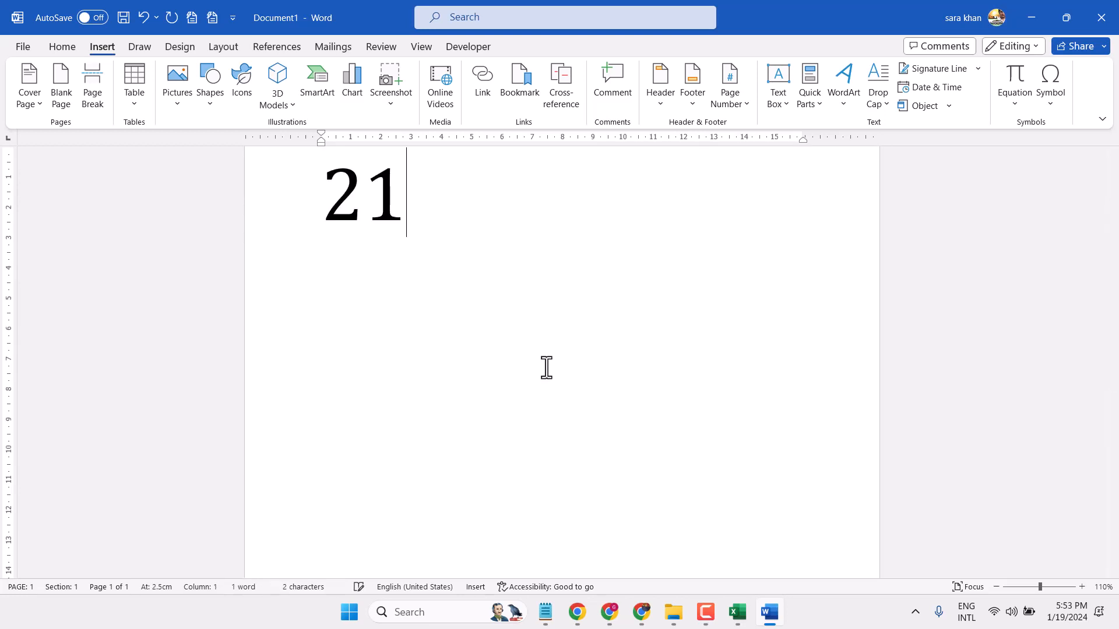
{"action": "type", "text": "1d"}
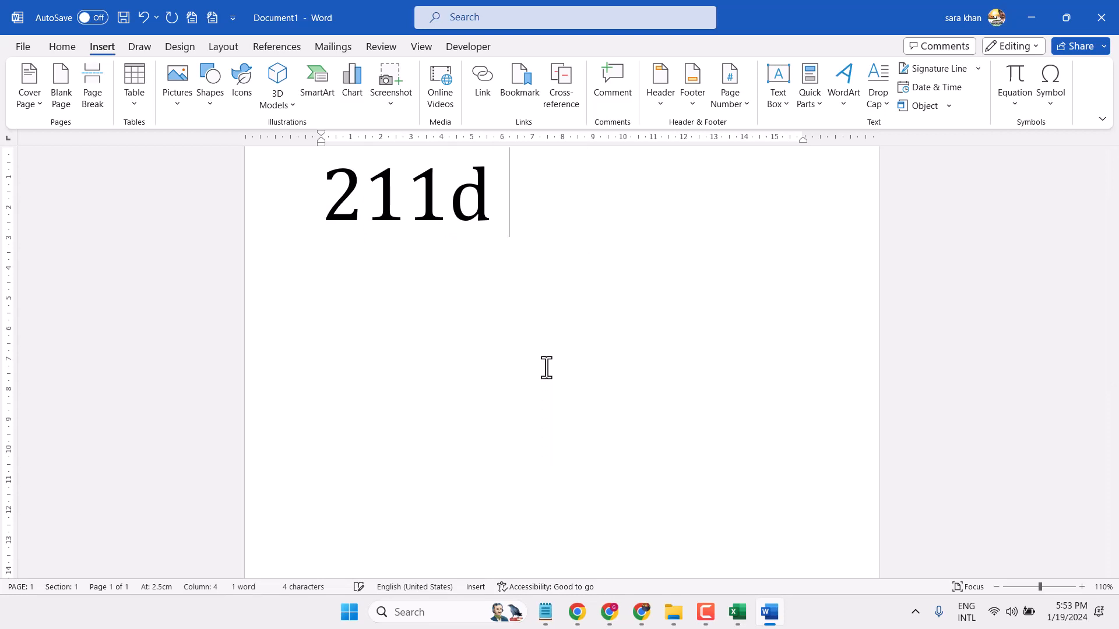
{"action": "key", "text": "BackSpace"}
{"action": "type", "text": ", alt"}
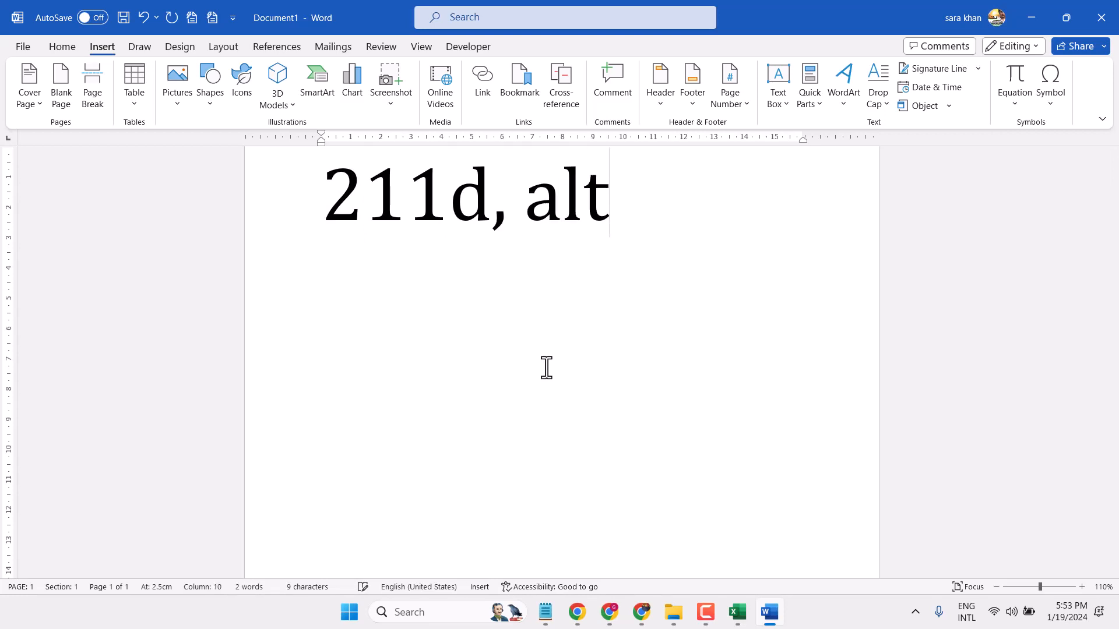
{"action": "type", "text": "+x"}
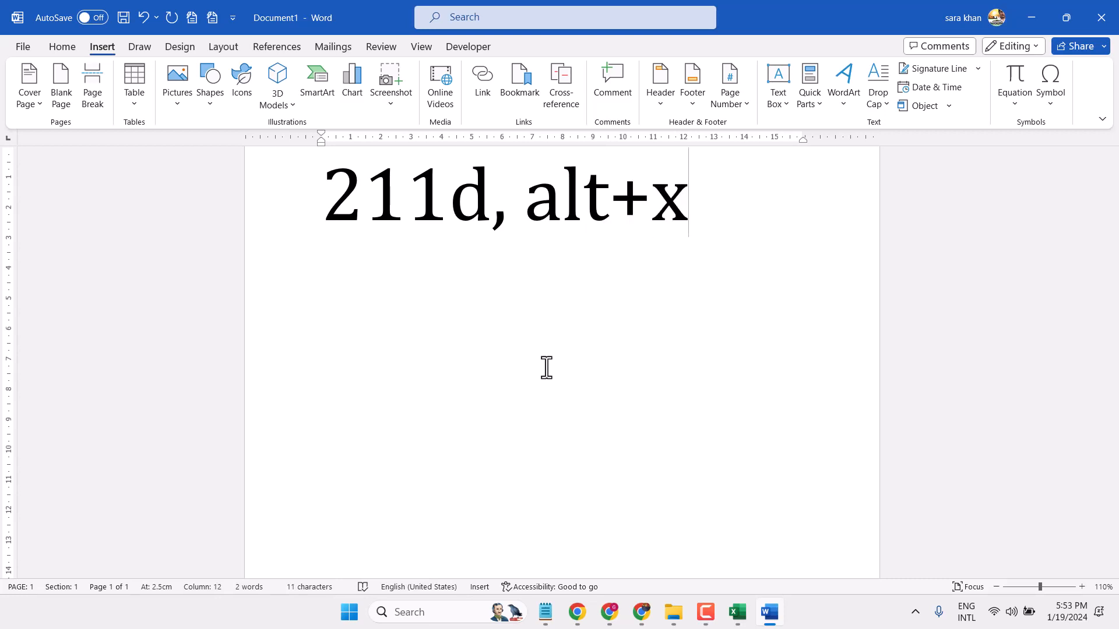
Step: Insert three Double-Struck Capital R symbols (character code 211D) on a new line below the text, followed by another new line
{"action": "key", "text": "Return"}
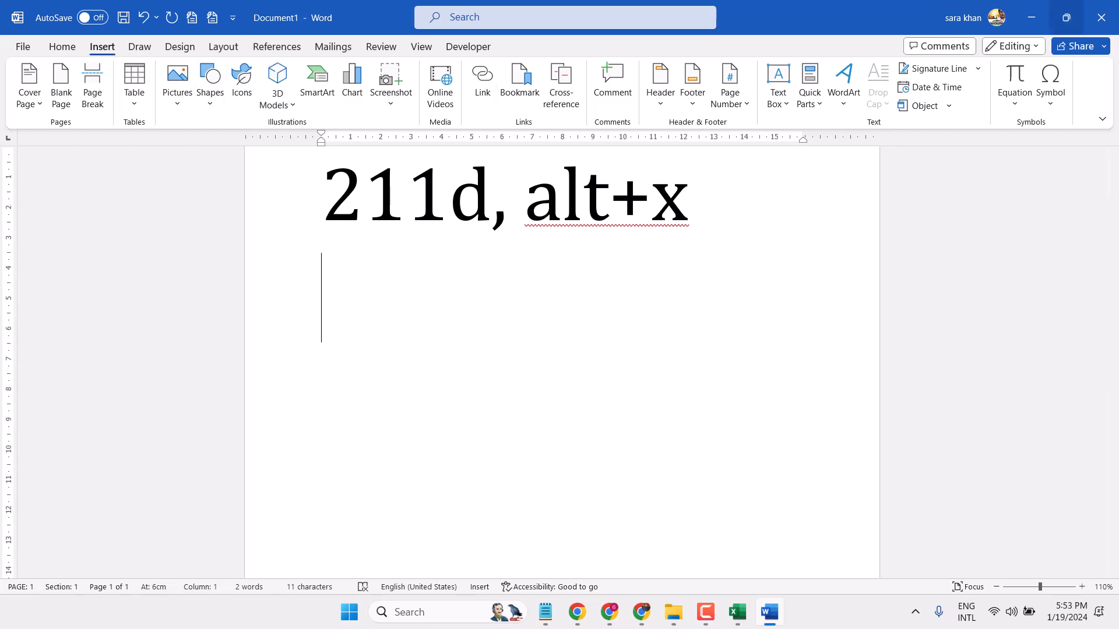
{"action": "left_click", "coordinate": [1051, 84]}
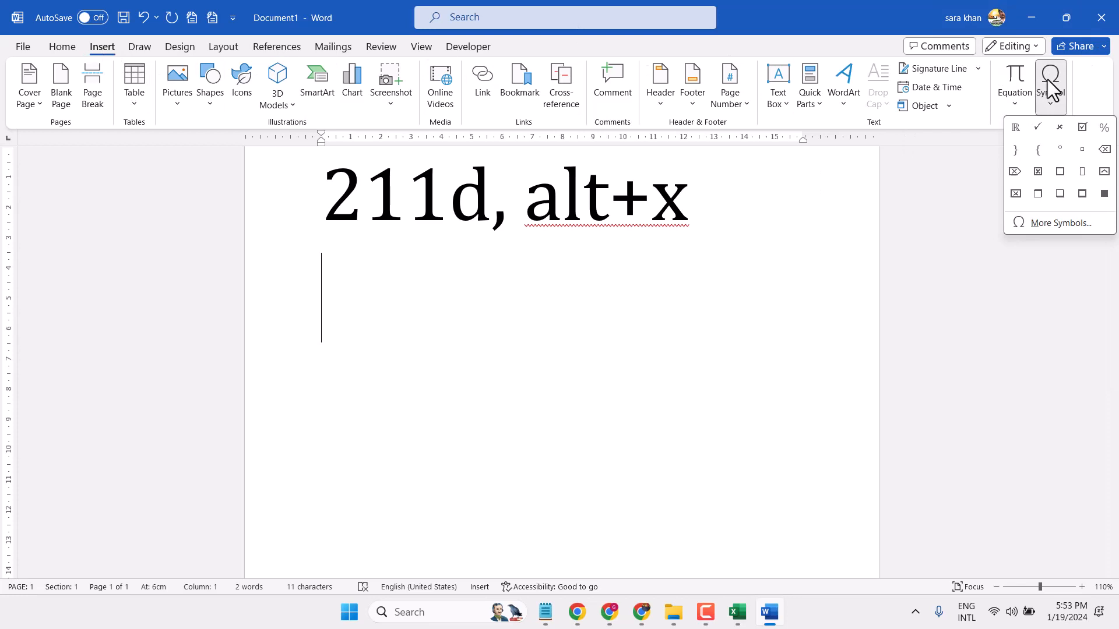
{"action": "left_click", "coordinate": [1041, 225]}
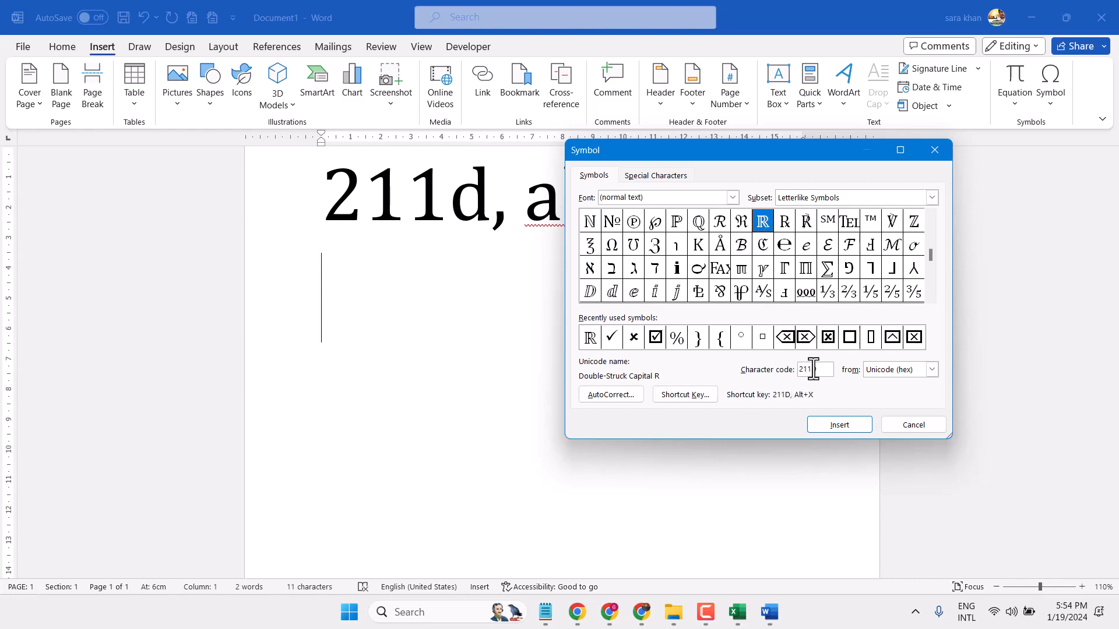
{"action": "left_click", "coordinate": [837, 424]}
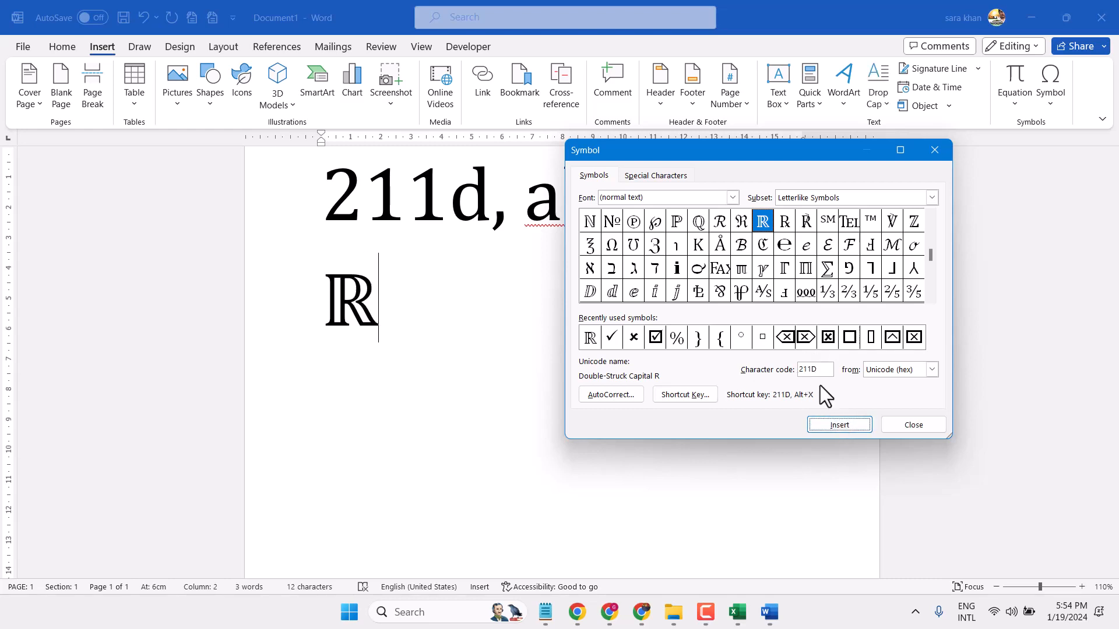
{"action": "left_click", "coordinate": [835, 428]}
{"action": "left_click", "coordinate": [834, 428]}
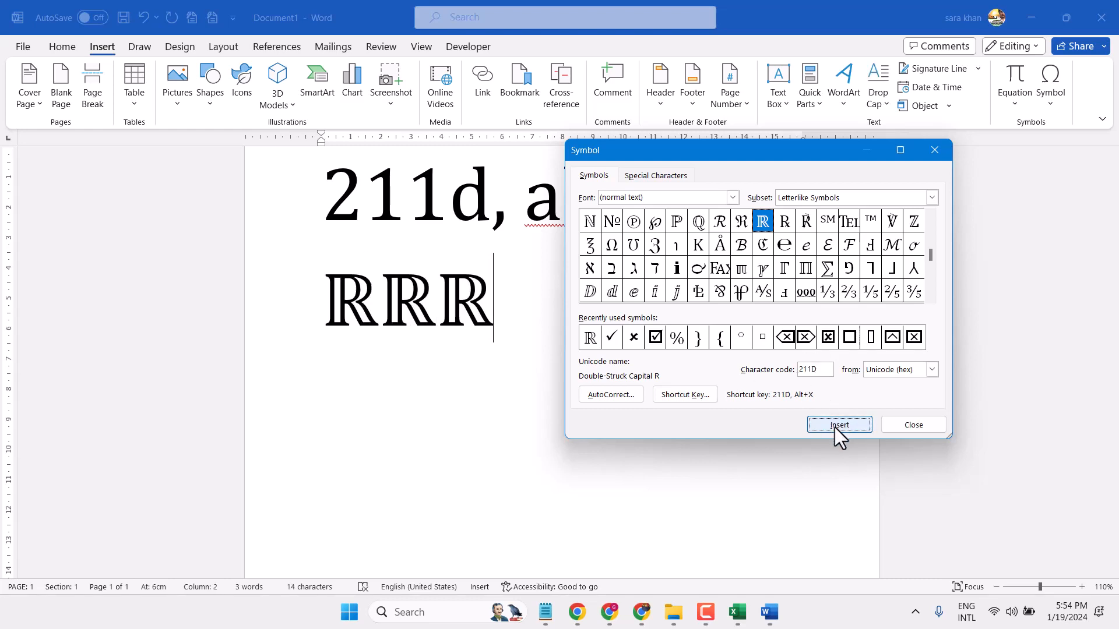
{"action": "left_click", "coordinate": [910, 424]}
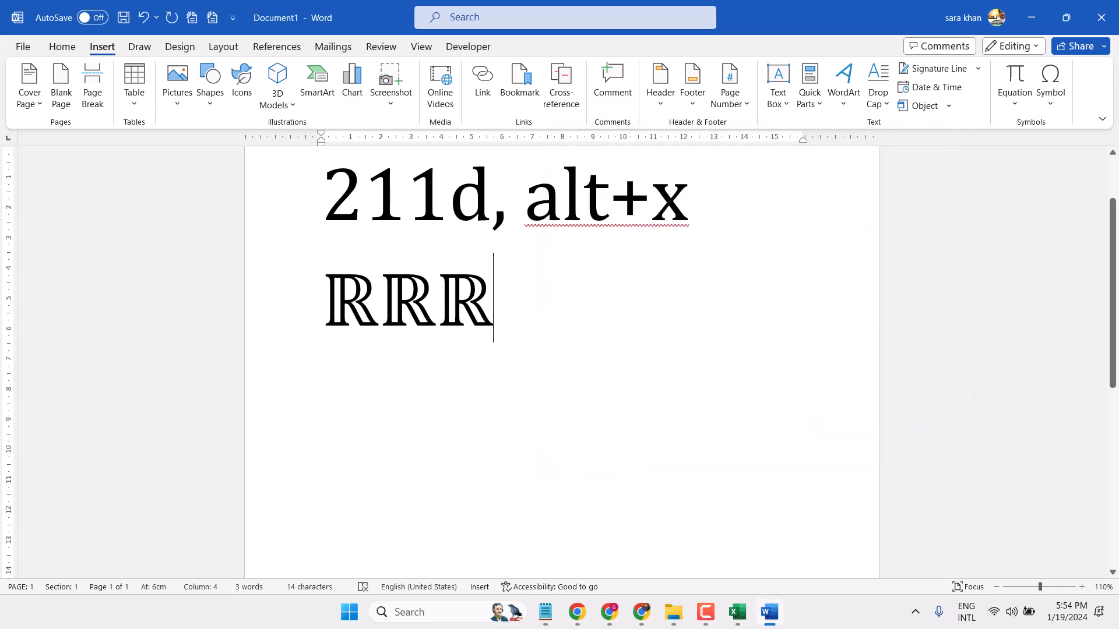
{"action": "key", "text": "Return"}
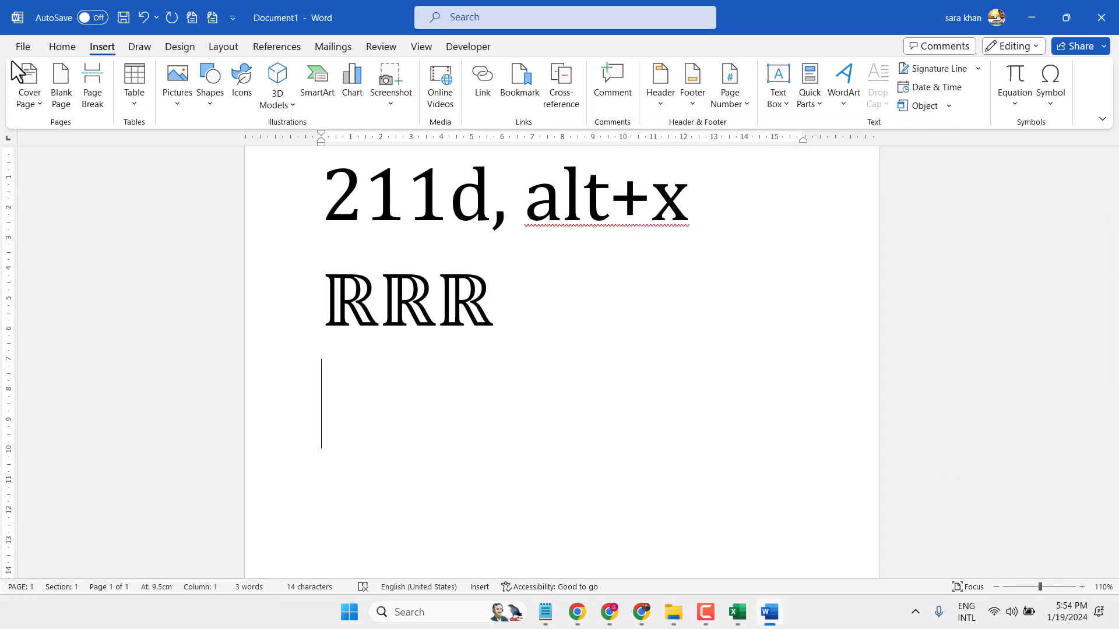
Step: Check in the proofing options whether Math AutoCorrect rules are used outside math regions, and accept the settings
{"action": "left_click", "coordinate": [23, 46]}
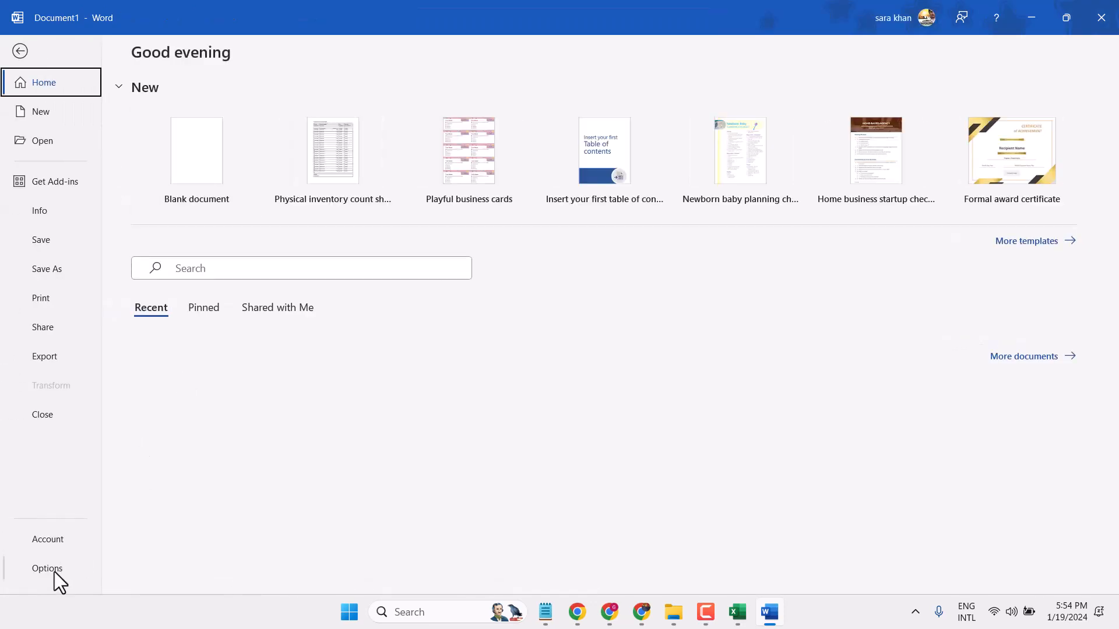
{"action": "left_click", "coordinate": [48, 568]}
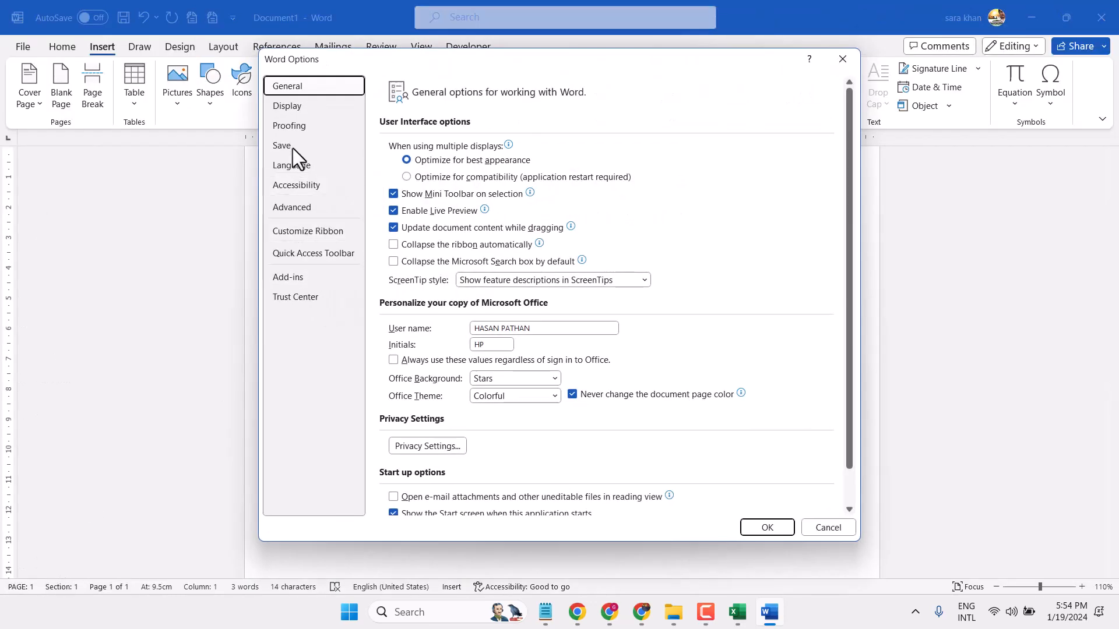
{"action": "left_click", "coordinate": [295, 128]}
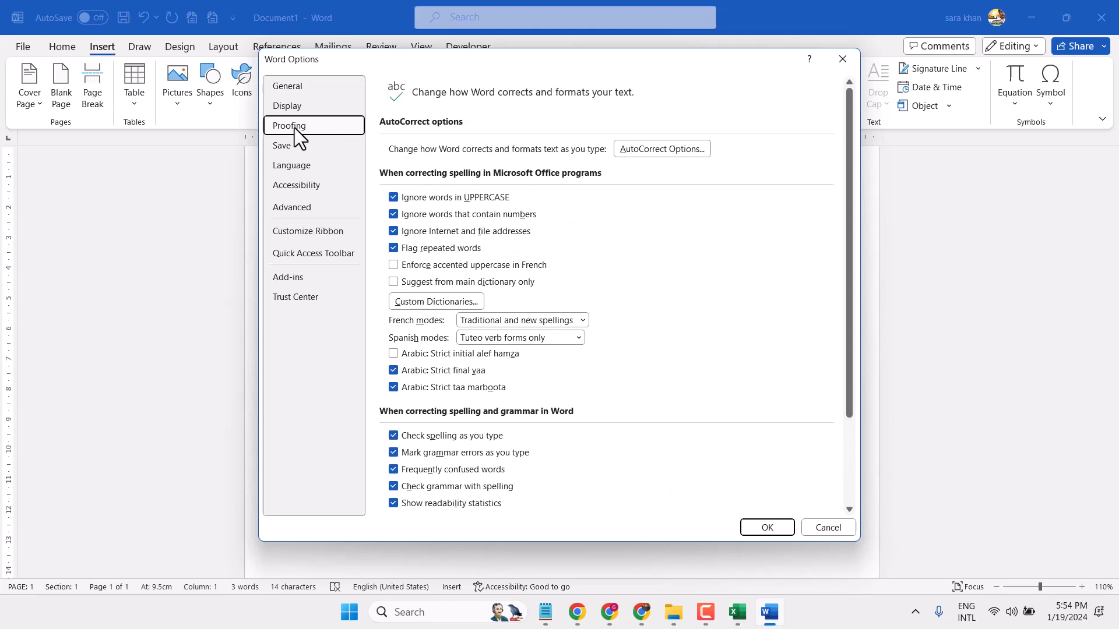
{"action": "left_click", "coordinate": [655, 150]}
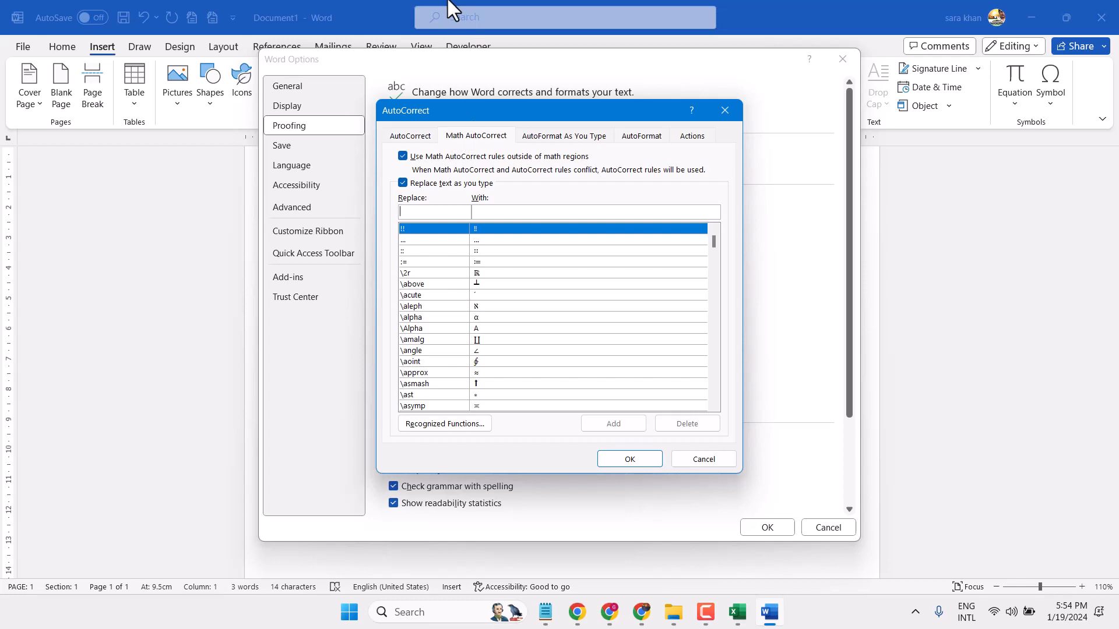
{"action": "left_click", "coordinate": [465, 135]}
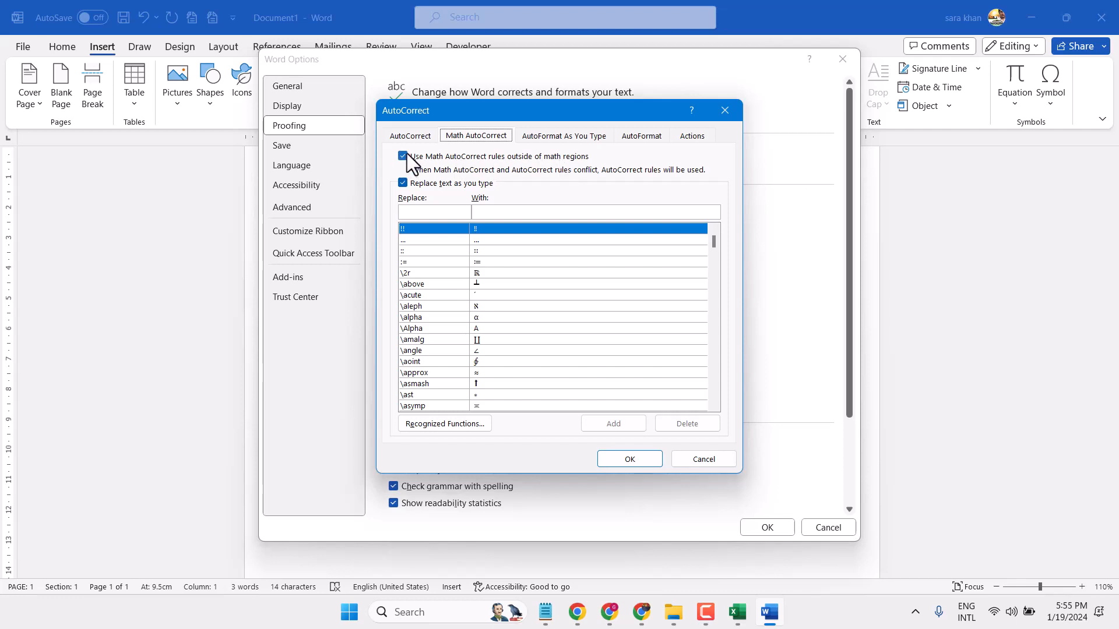
{"action": "left_click", "coordinate": [628, 457]}
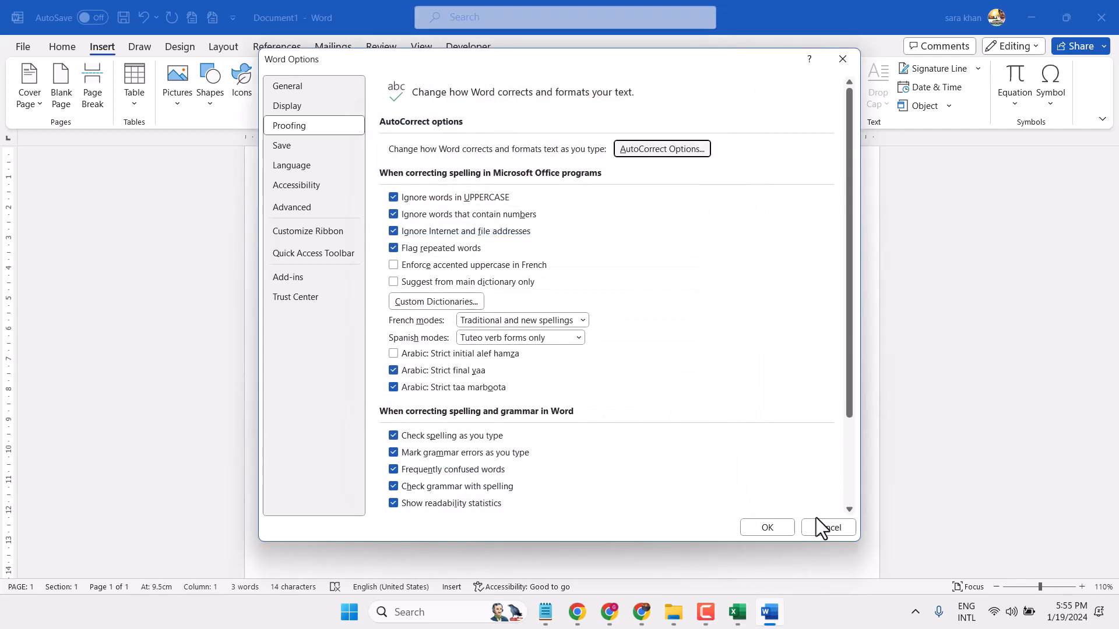
{"action": "left_click", "coordinate": [774, 532]}
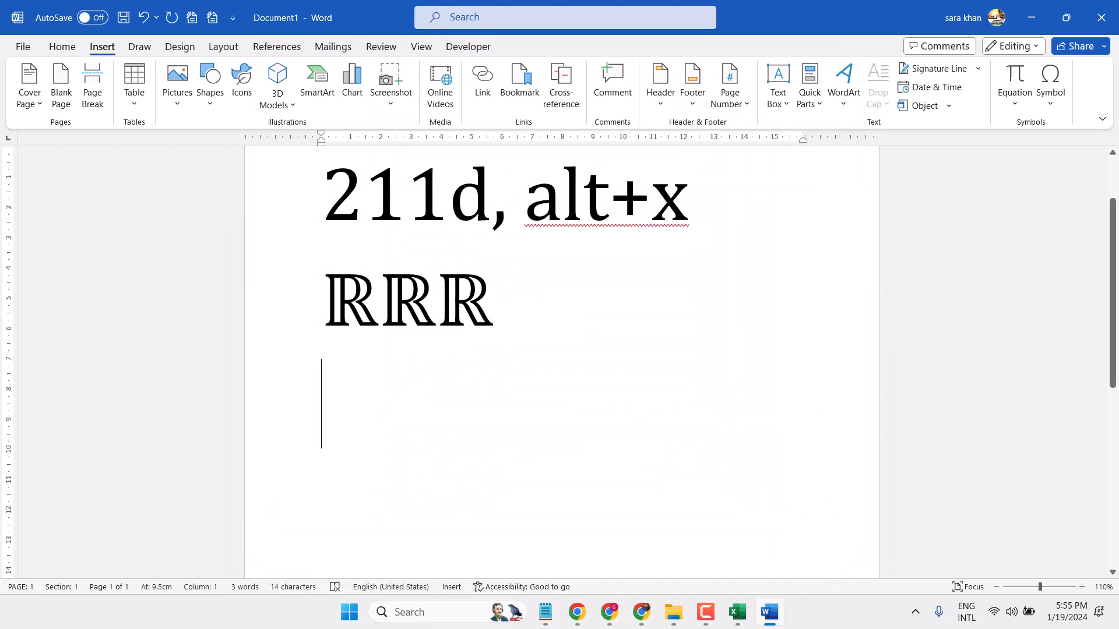
Step: Enter the Math AutoCorrect code \doubler on the empty line to produce a lowercase double-struck r
{"action": "type", "text": "\\"}
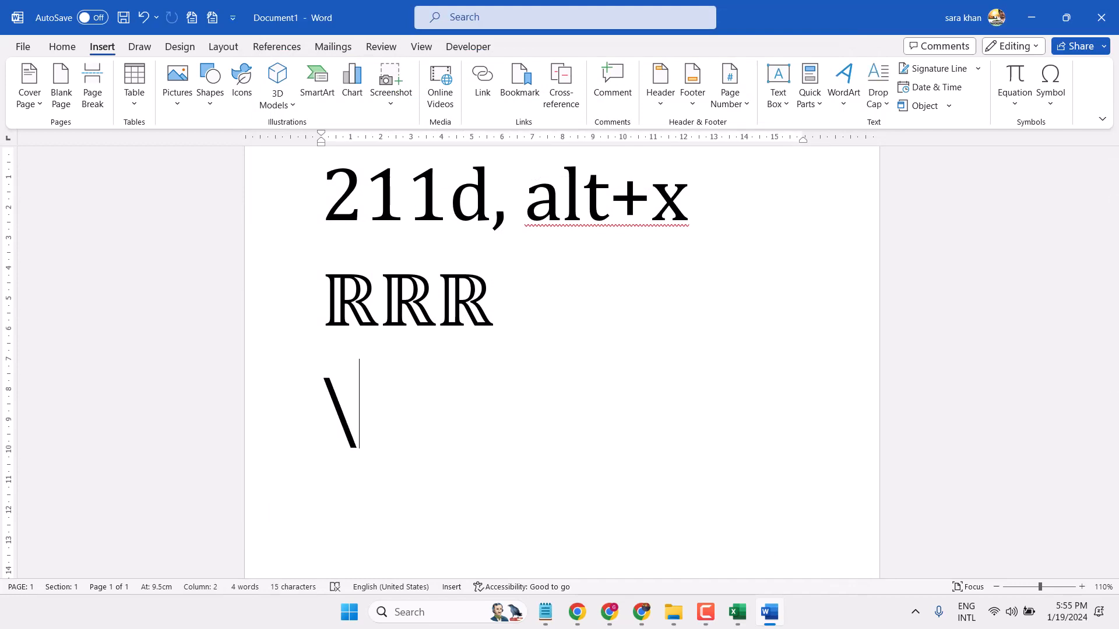
{"action": "type", "text": "d"}
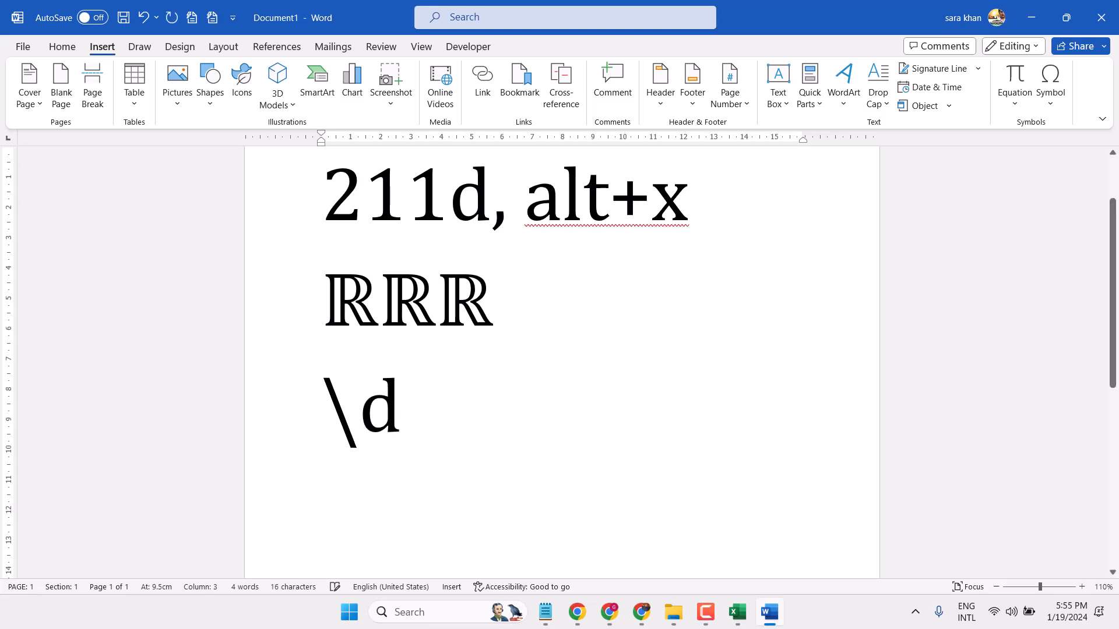
{"action": "type", "text": "oubl"}
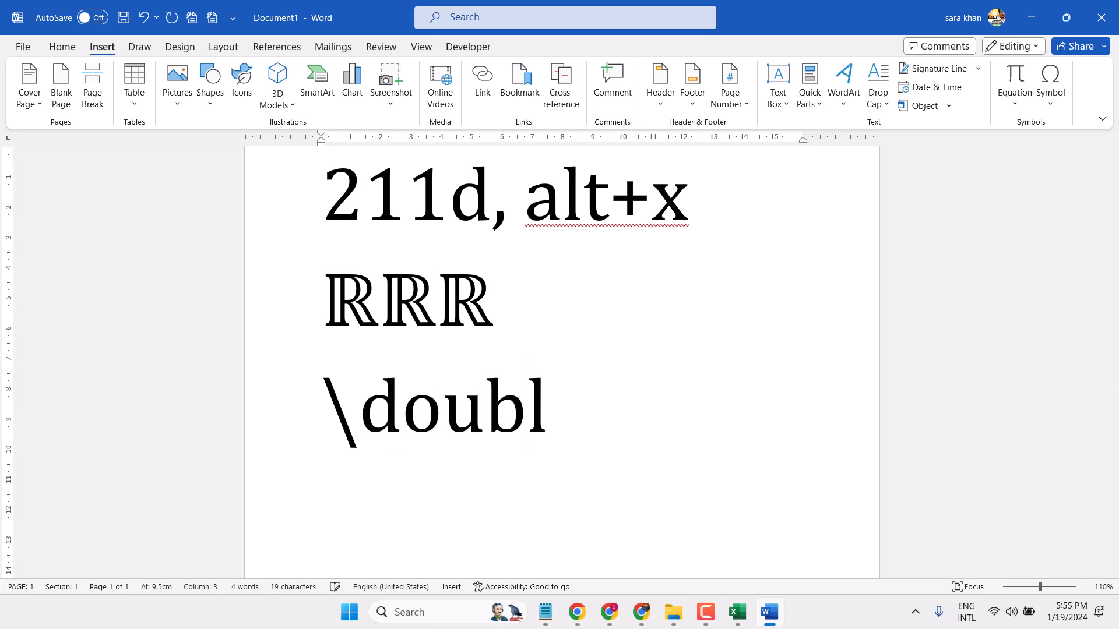
{"action": "type", "text": "e"}
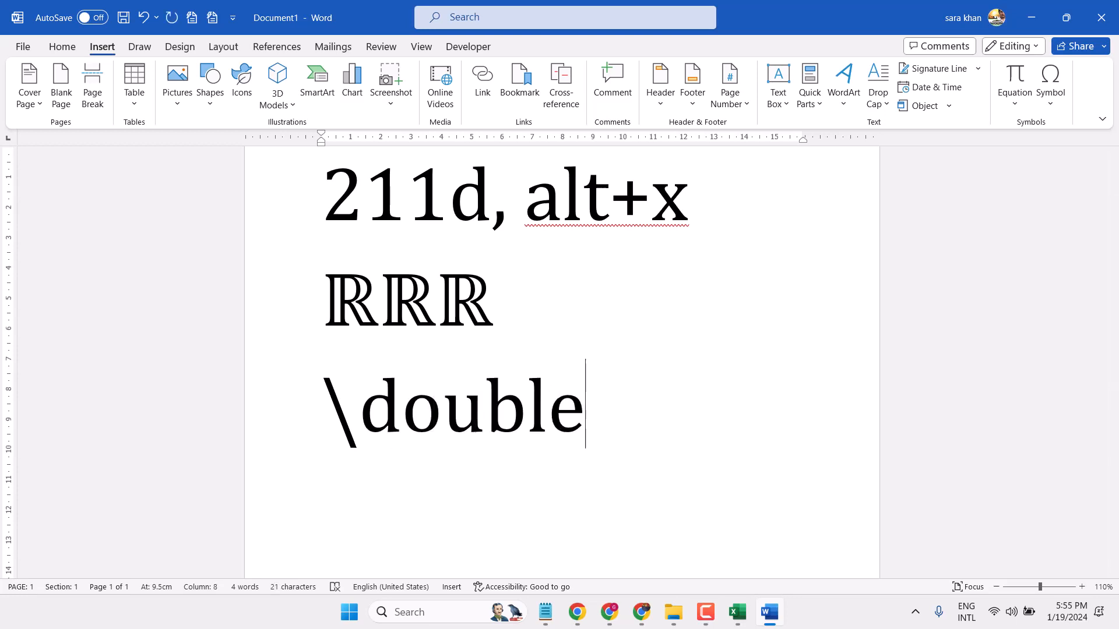
{"action": "type", "text": "r"}
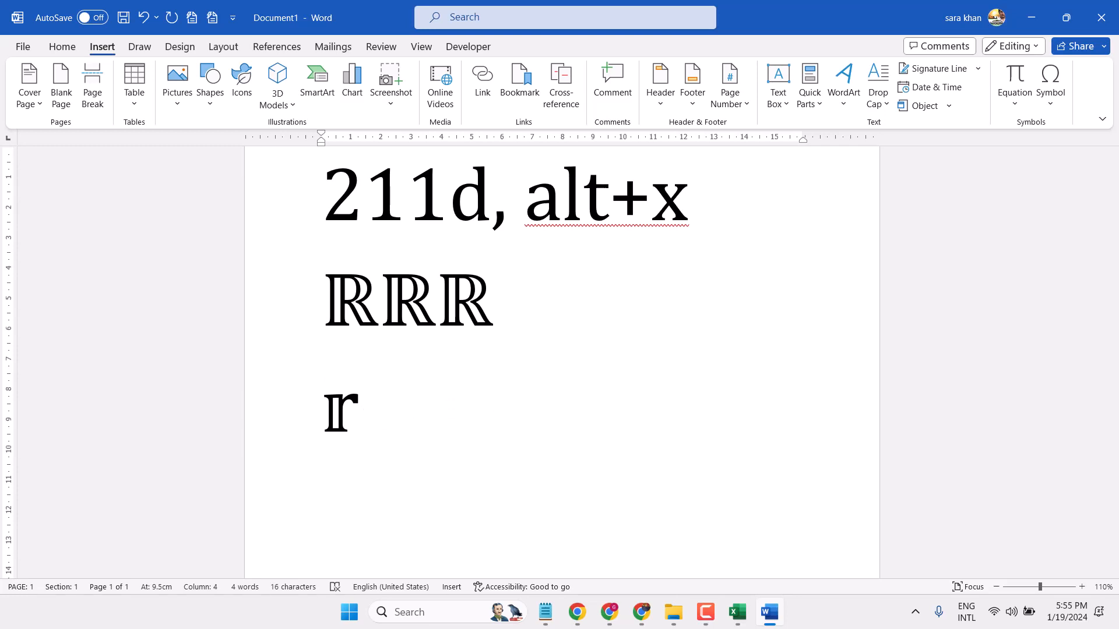
{"action": "type", "text": " \\doub"}
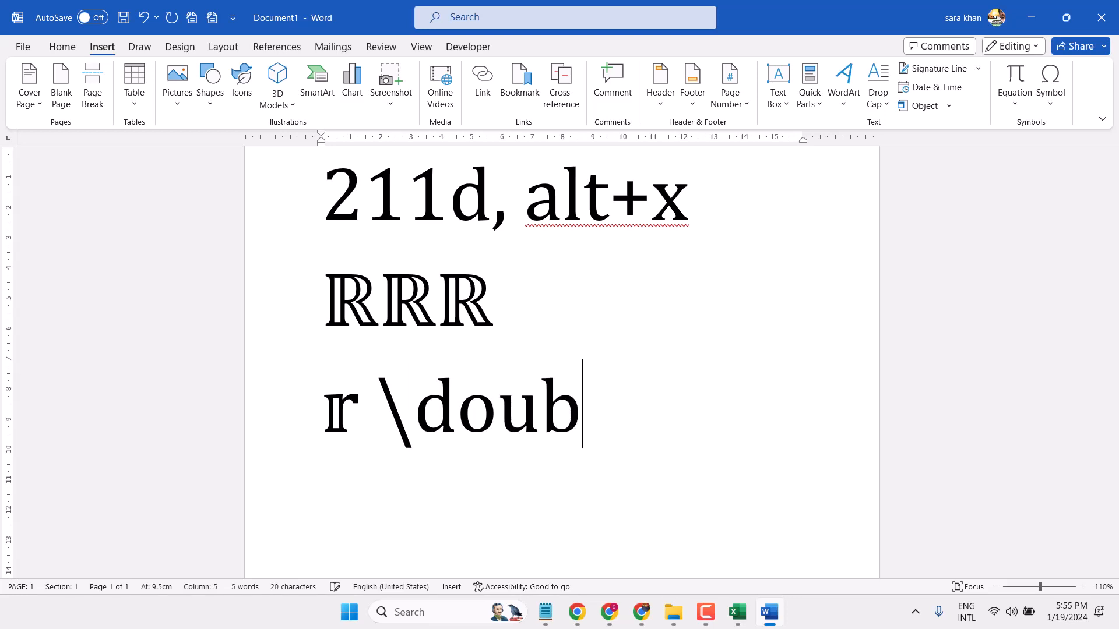
{"action": "type", "text": "le"}
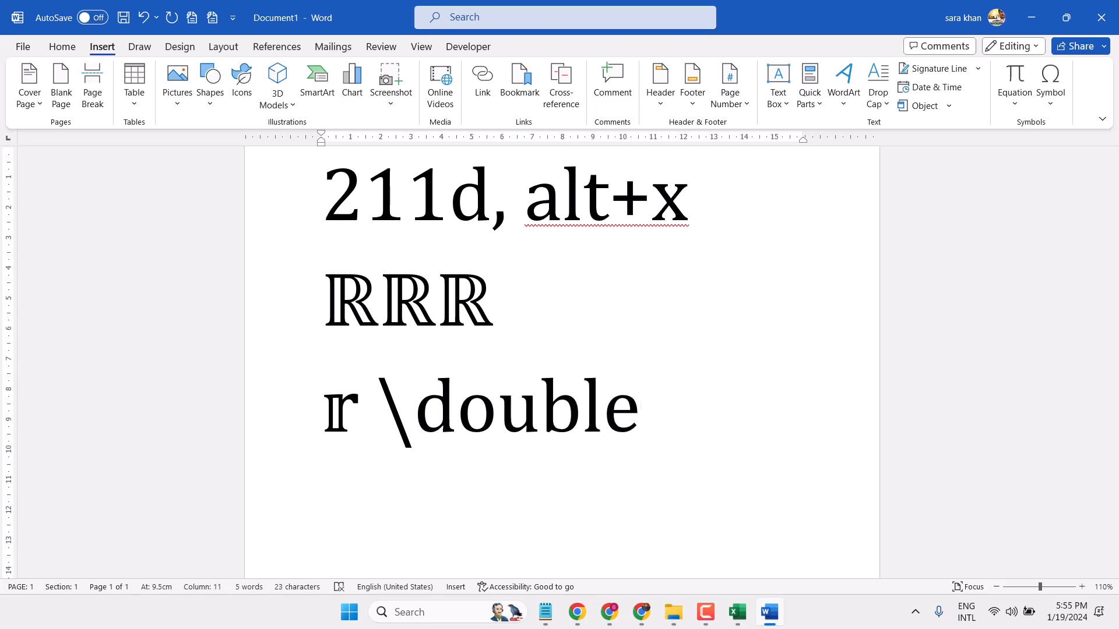
{"action": "type", "text": "R"}
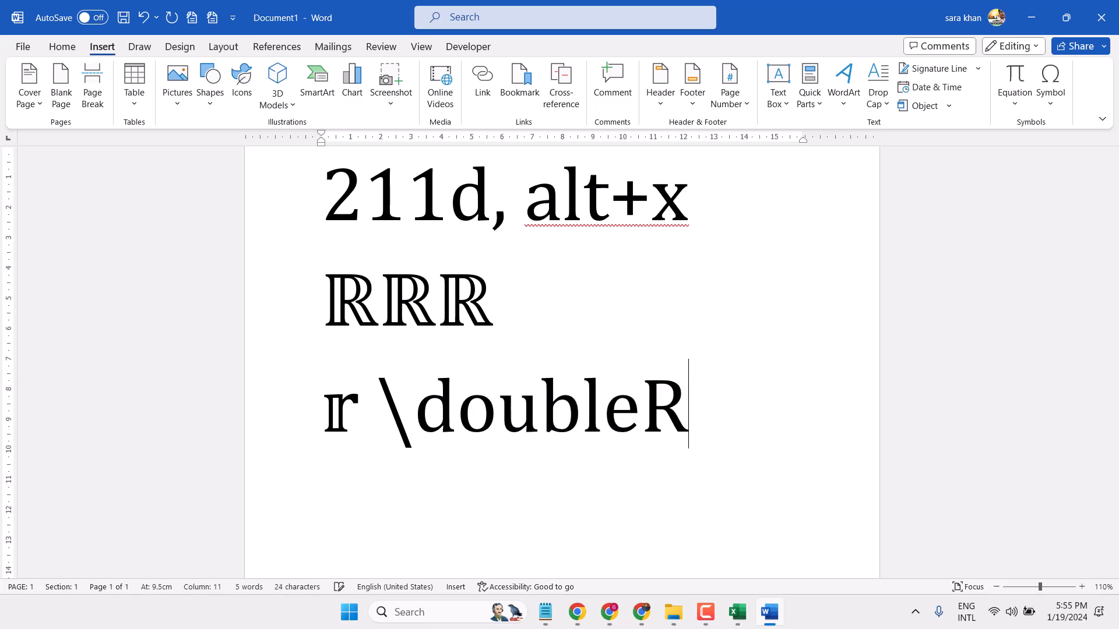
Step: Enter the code \doubleR after the lowercase symbol to produce a capital double-struck R, and start a new line
{"action": "key", "text": "space"}
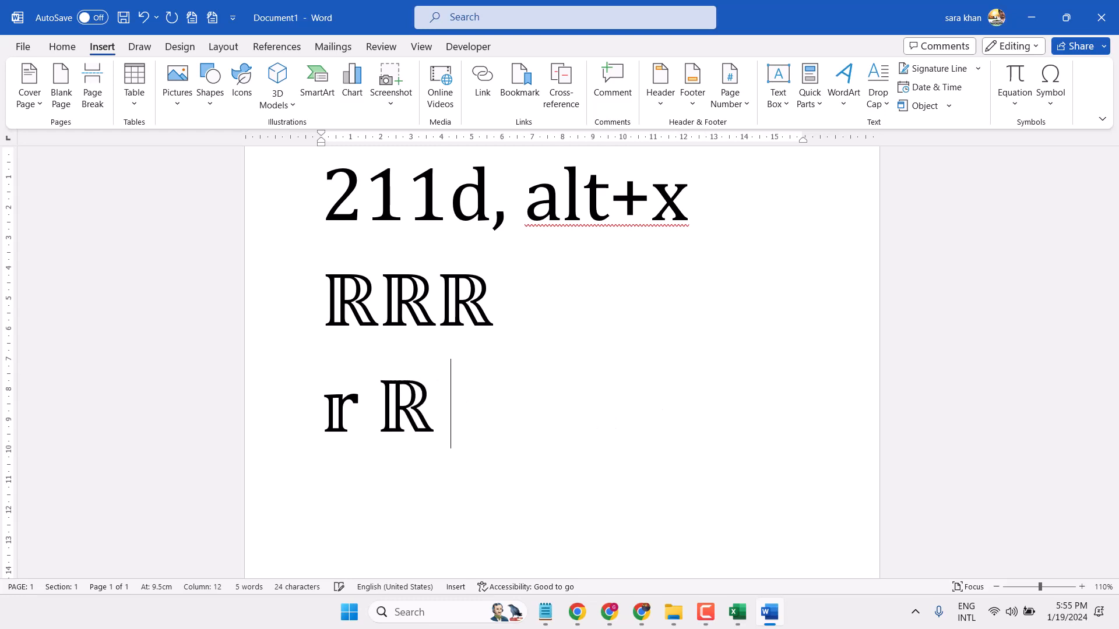
{"action": "key", "text": "Return"}
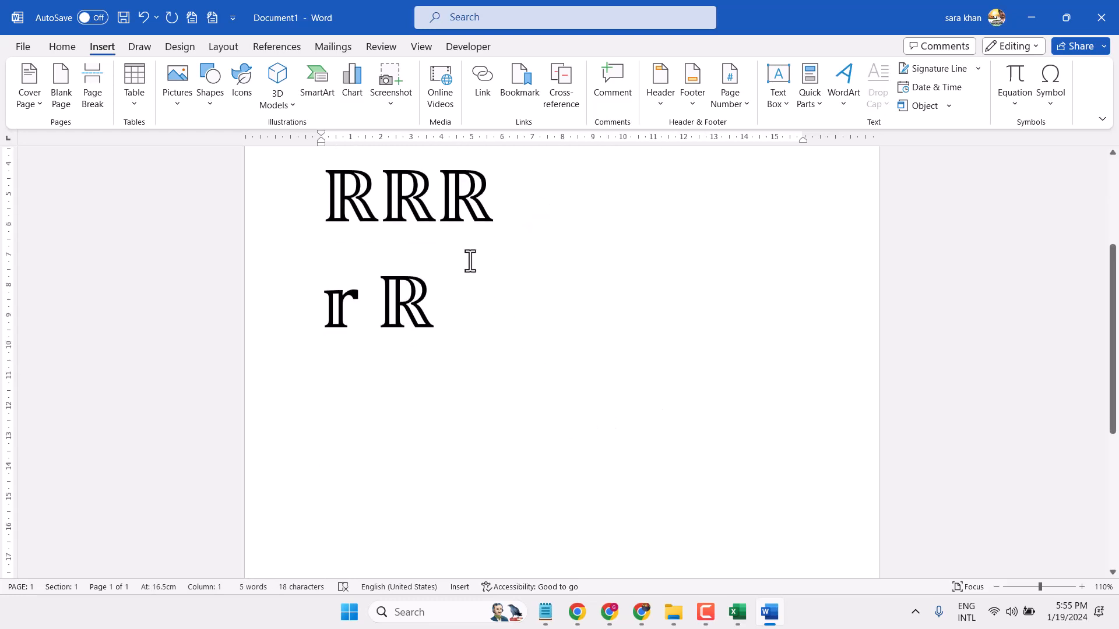
{"action": "scroll", "coordinate": [467, 260], "scroll_direction": "down", "scroll_amount": 3}
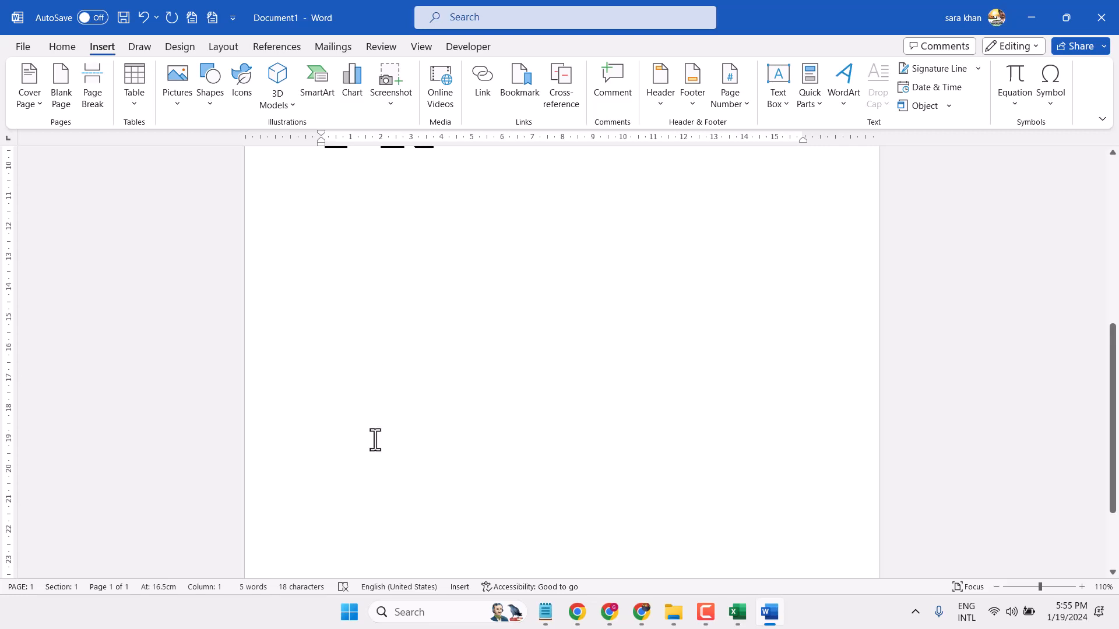
{"action": "left_click", "coordinate": [29, 45]}
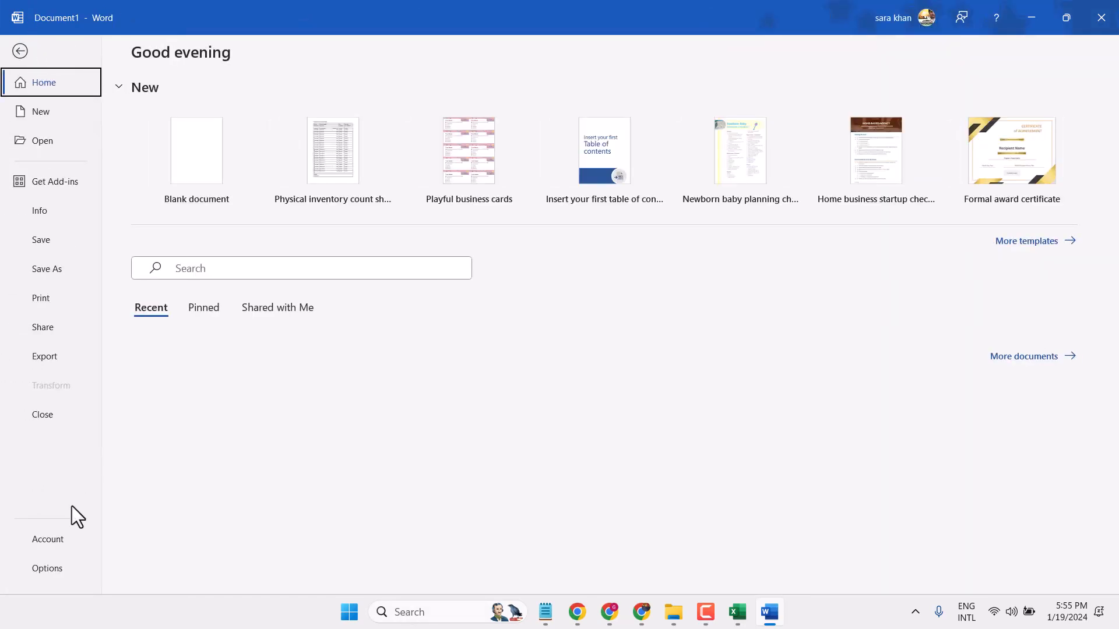
{"action": "left_click", "coordinate": [20, 51]}
{"action": "scroll", "coordinate": [382, 247], "scroll_direction": "up", "scroll_amount": 3}
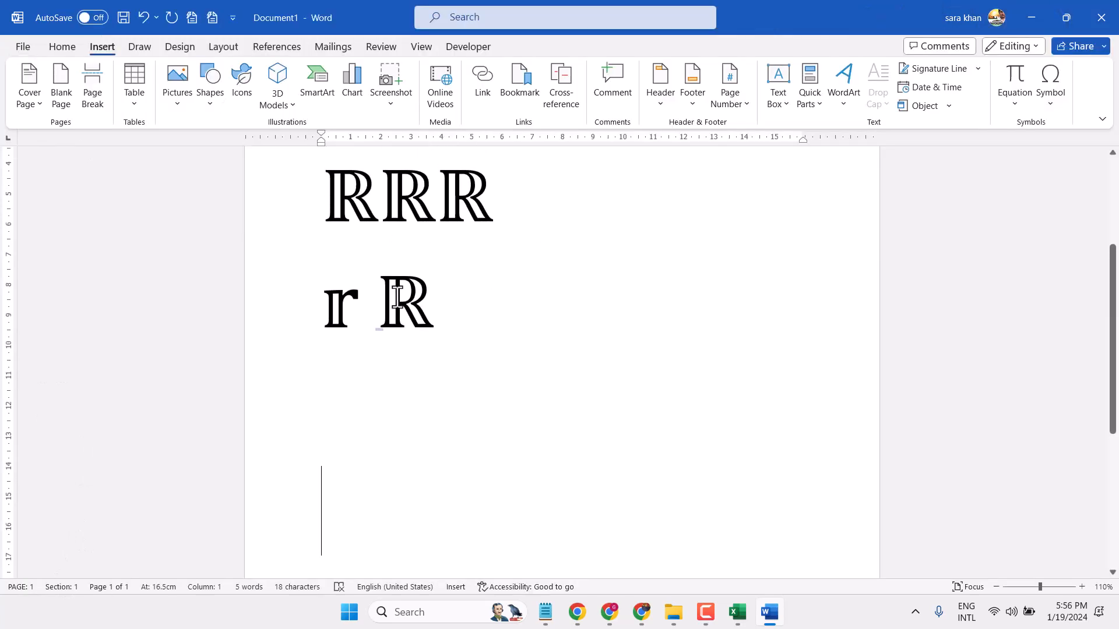
Step: Copy the capital double-struck R that stands beside the lowercase double-struck r
{"action": "left_click_drag", "start_coordinate": [397, 297], "coordinate": [411, 325]}
{"action": "right_click", "coordinate": [410, 321]}
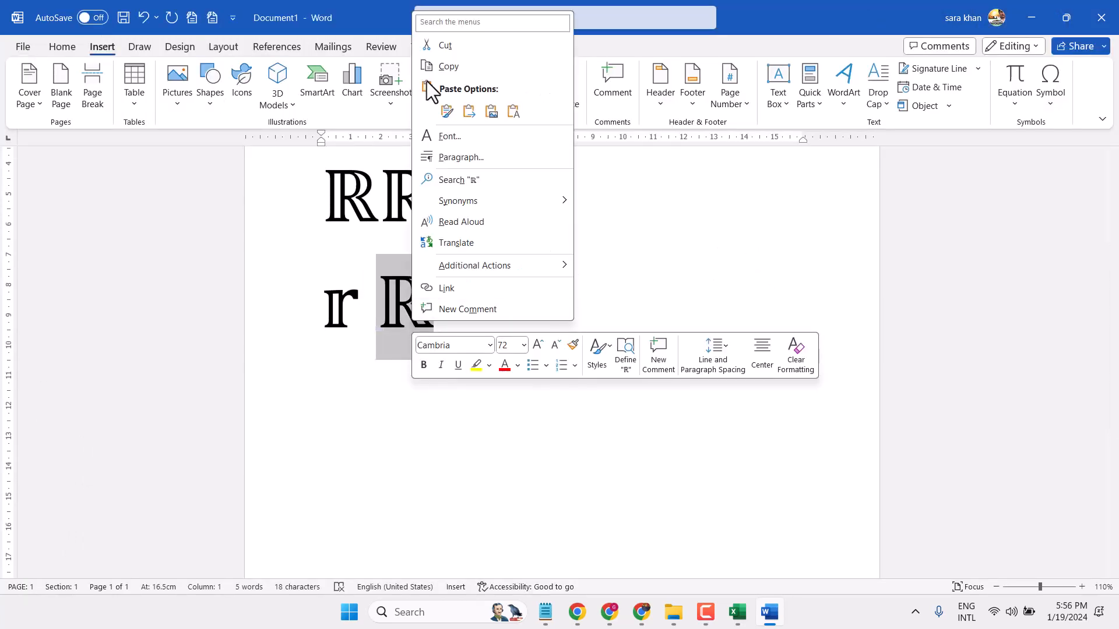
{"action": "key", "text": "Escape"}
Step: In the Math AutoCorrect settings of the proofing options, paste the copied ℝ as the replacement text and begin its code with a backslash
{"action": "left_click", "coordinate": [17, 44]}
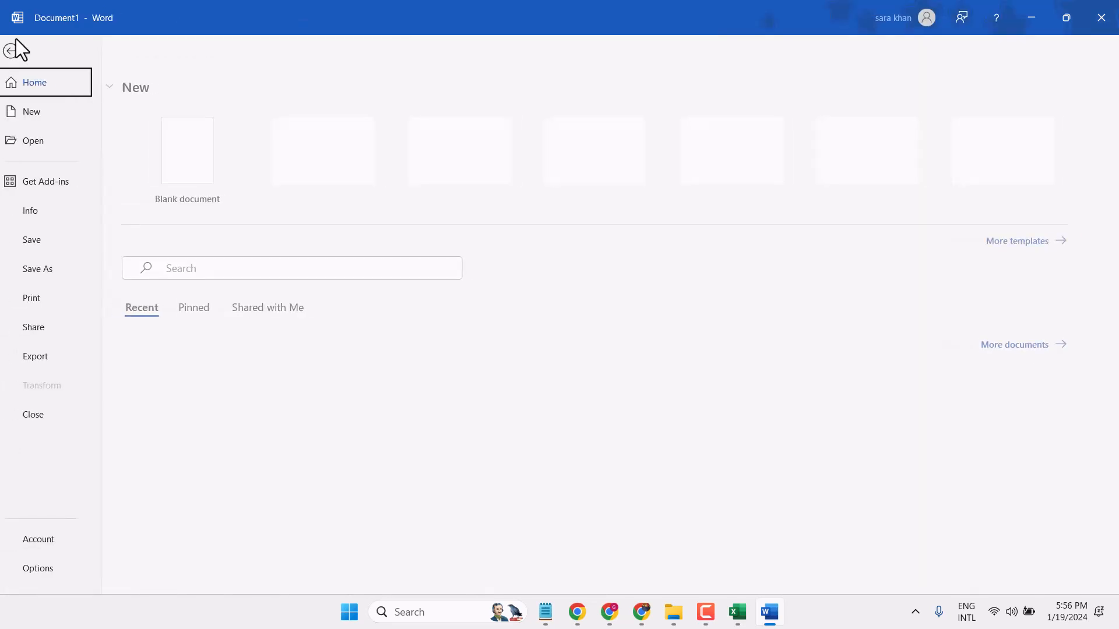
{"action": "left_click", "coordinate": [54, 565]}
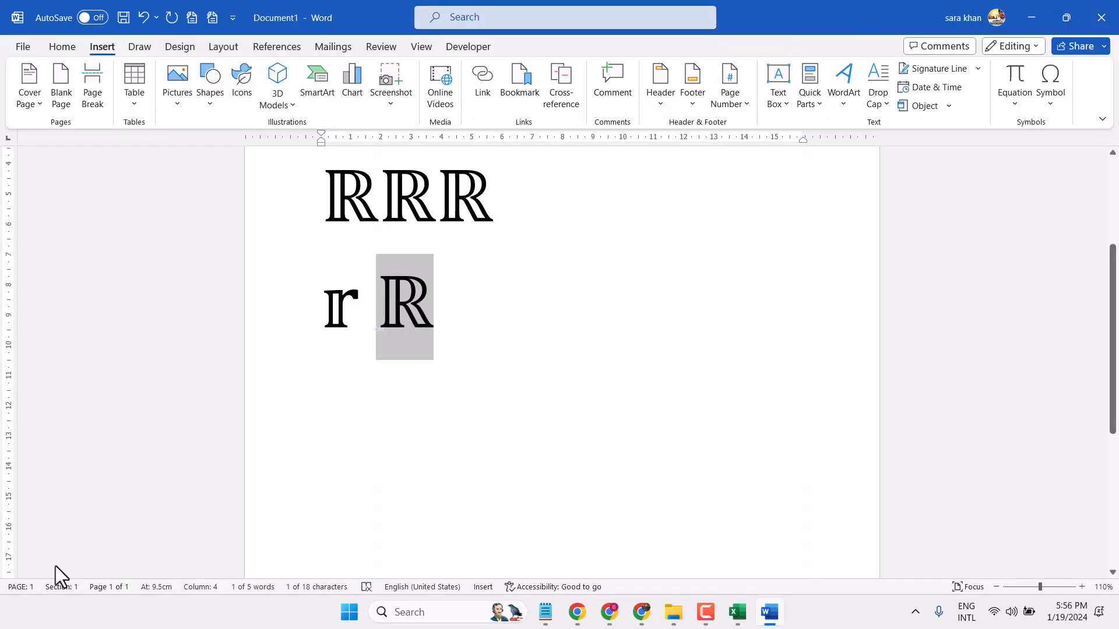
{"action": "left_click", "coordinate": [284, 113]}
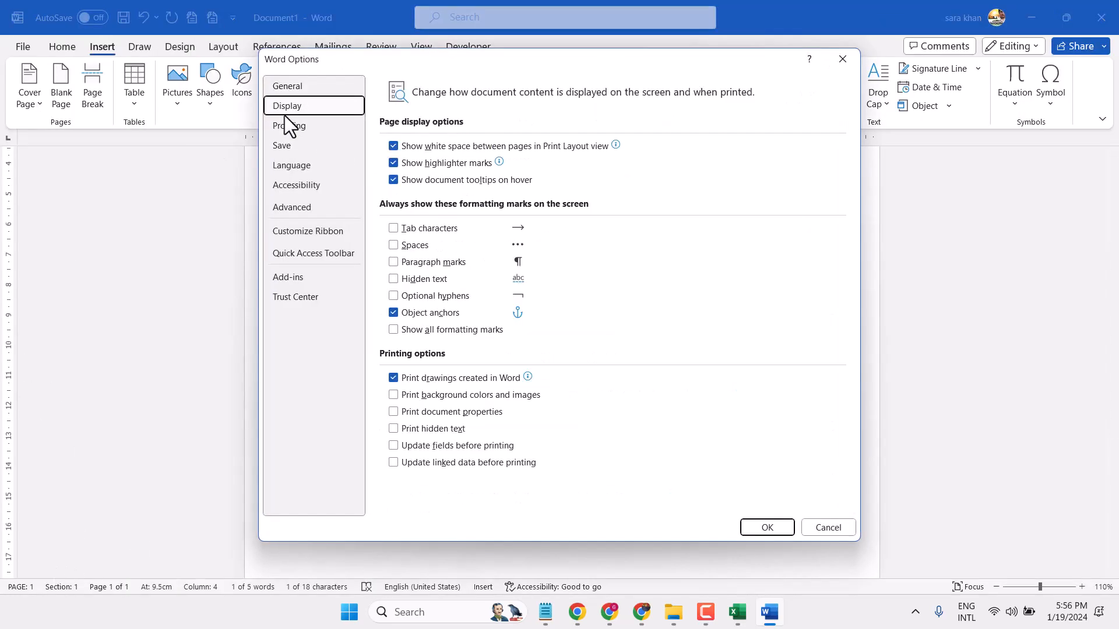
{"action": "left_click", "coordinate": [283, 127]}
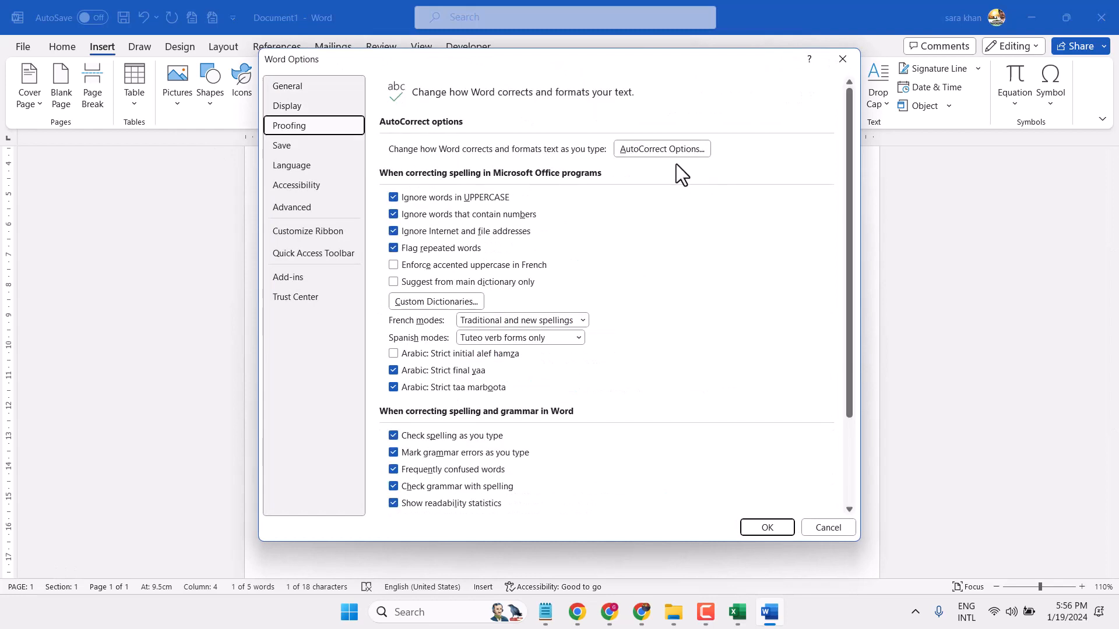
{"action": "left_click", "coordinate": [659, 154]}
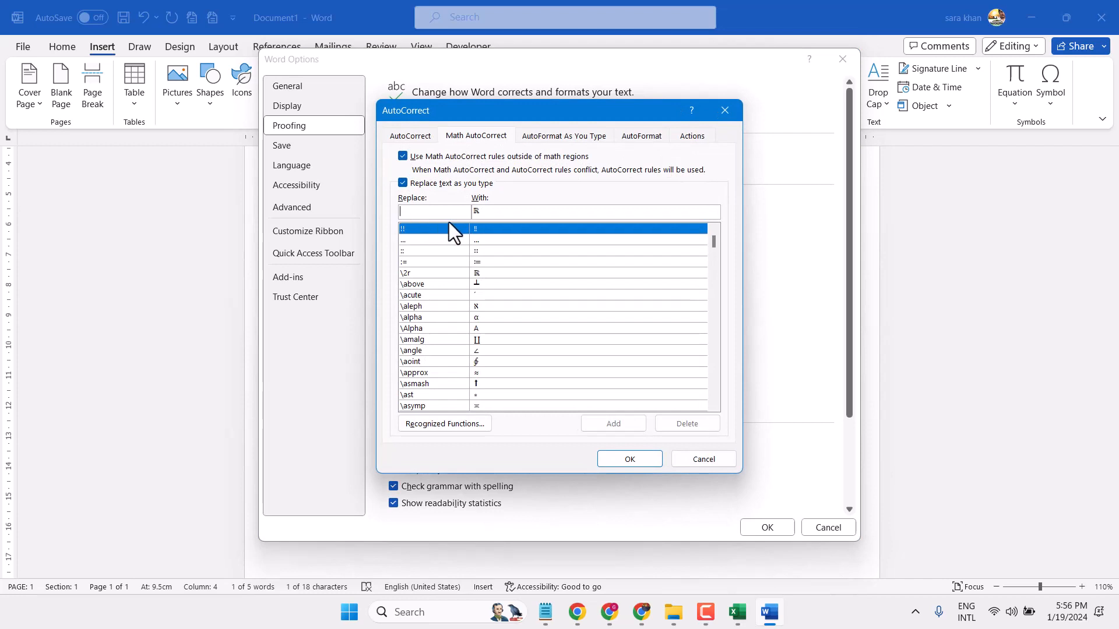
{"action": "double_click", "coordinate": [502, 213]}
{"action": "key", "text": "ctrl+c"}
{"action": "right_click", "coordinate": [496, 213]}
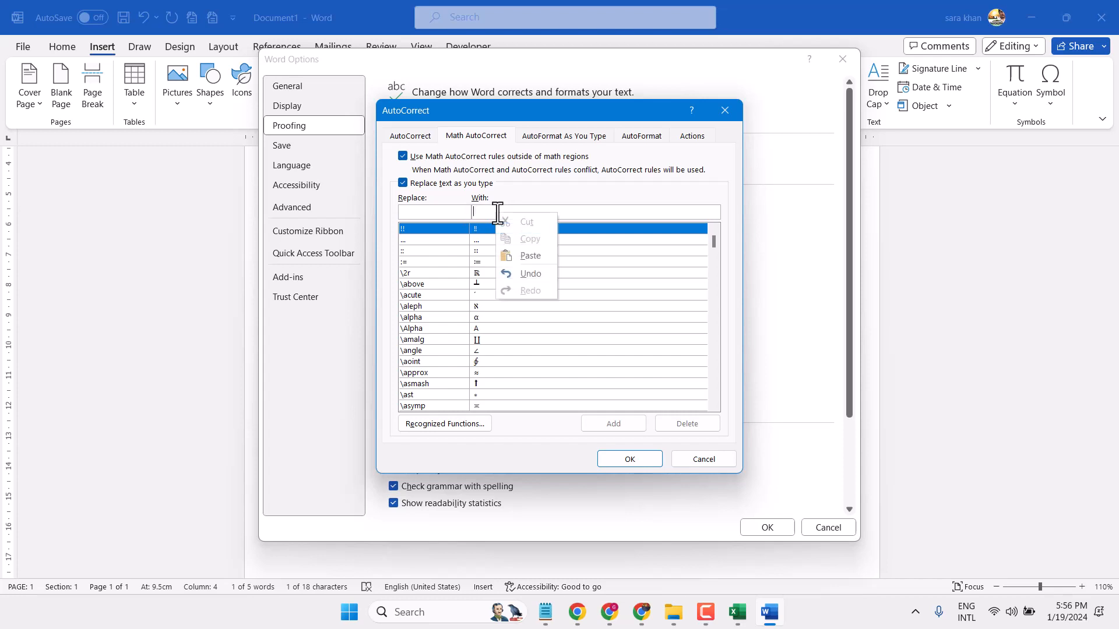
{"action": "left_click", "coordinate": [526, 261]}
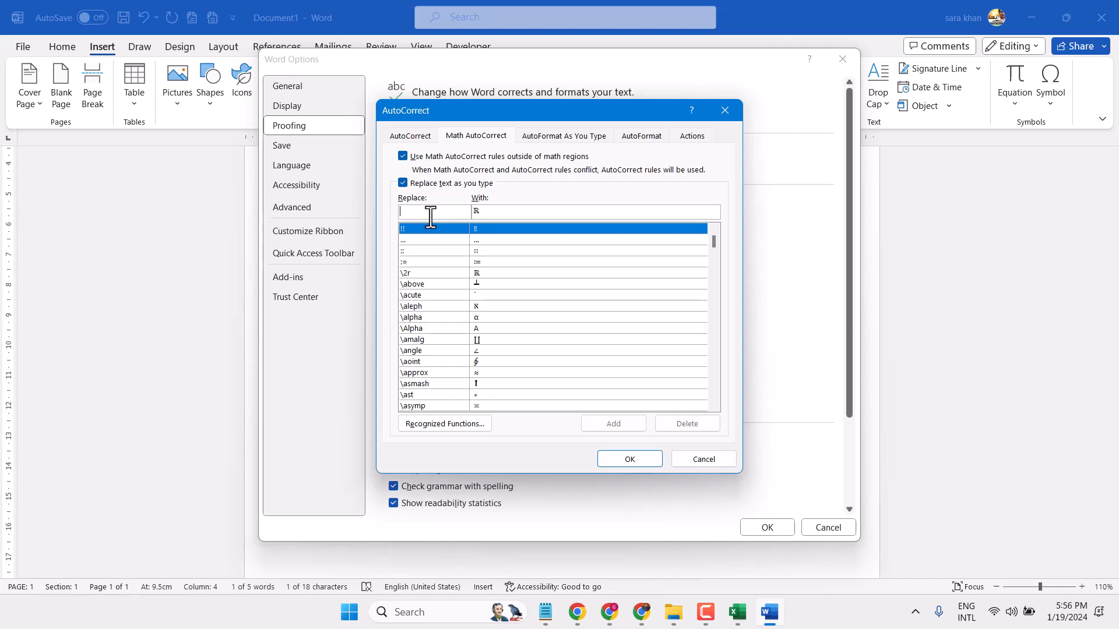
{"action": "type", "text": "\\"}
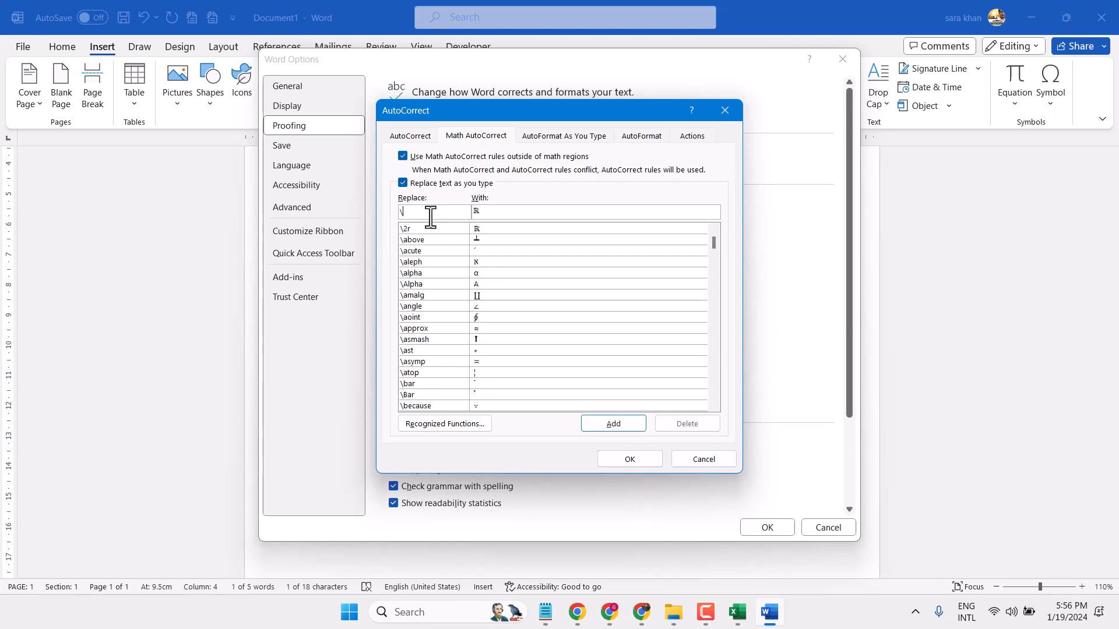
{"action": "type", "text": "r"}
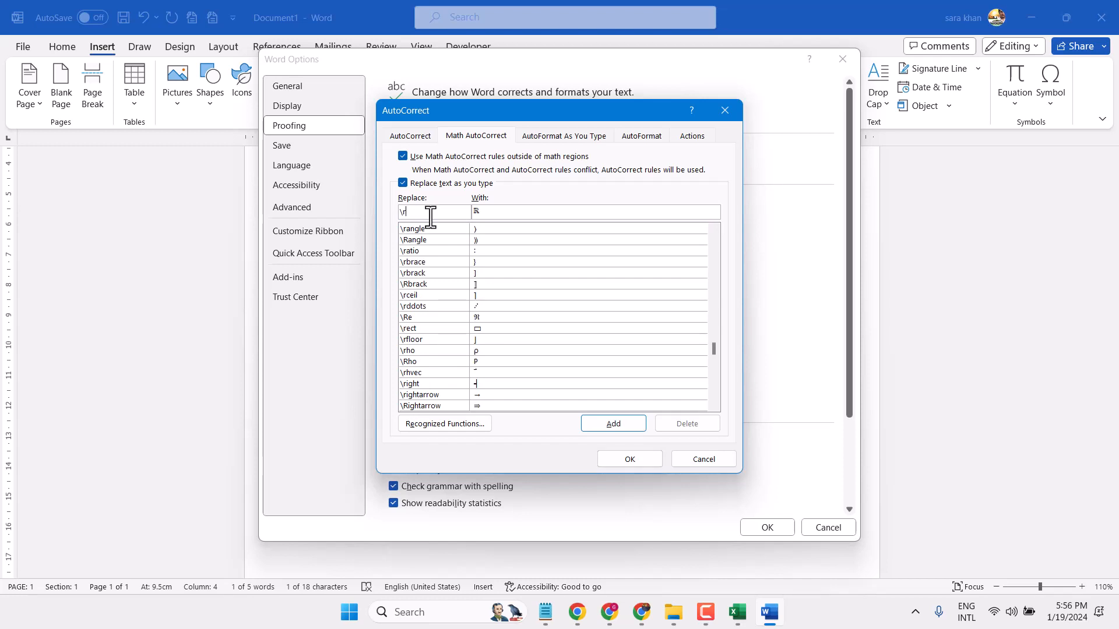
{"action": "key", "text": "BackSpace"}
{"action": "type", "text": "real"}
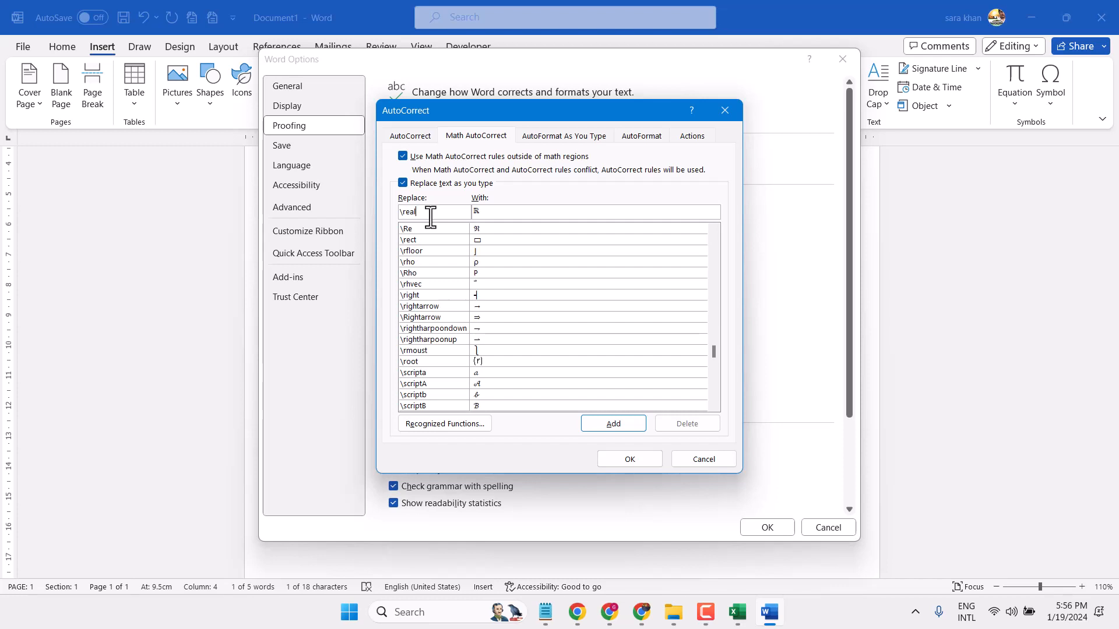
{"action": "key", "text": "BackSpace"}
{"action": "key", "text": "BackSpace"}
{"action": "key", "text": "BackSpace"}
{"action": "key", "text": "BackSpace"}
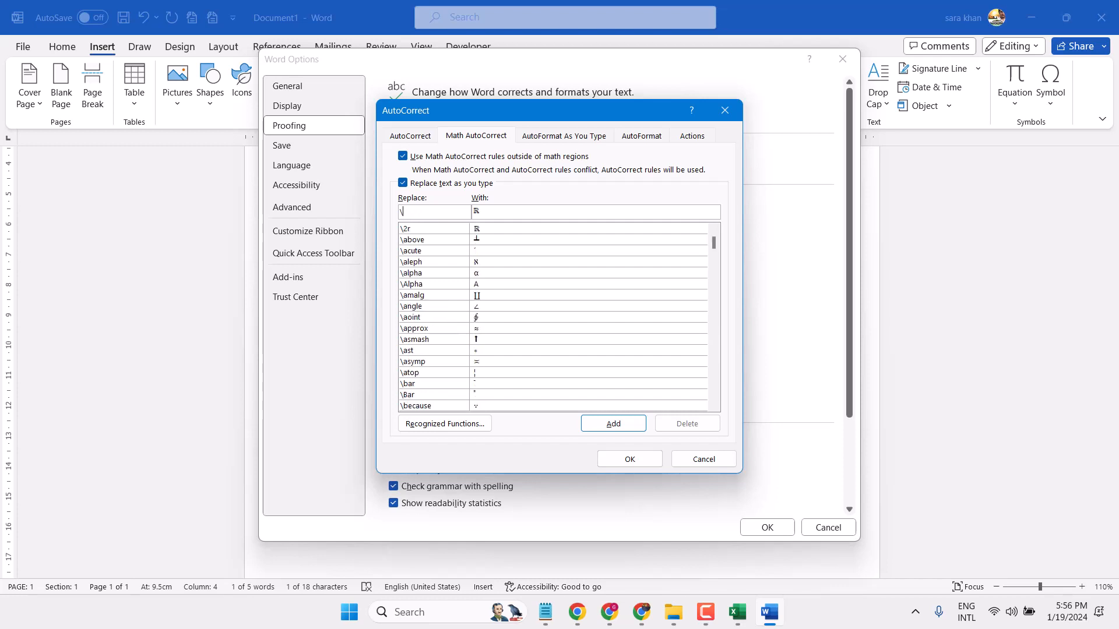
Step: Complete the code as \r2, add the Math AutoCorrect entry for ℝ, and accept the settings
{"action": "type", "text": "r2"}
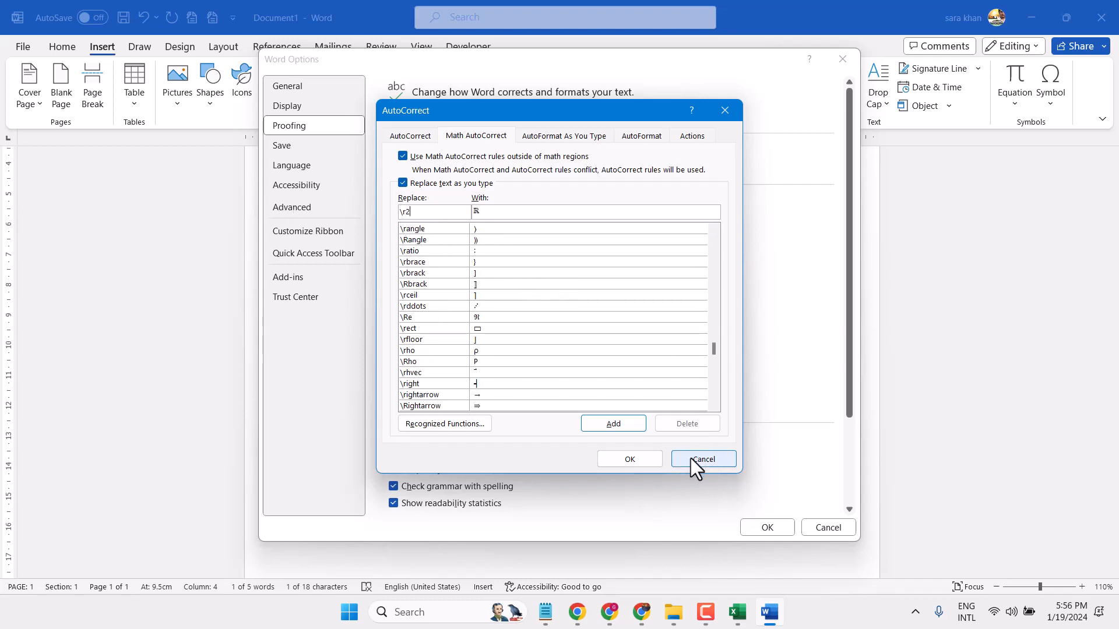
{"action": "left_click", "coordinate": [610, 425]}
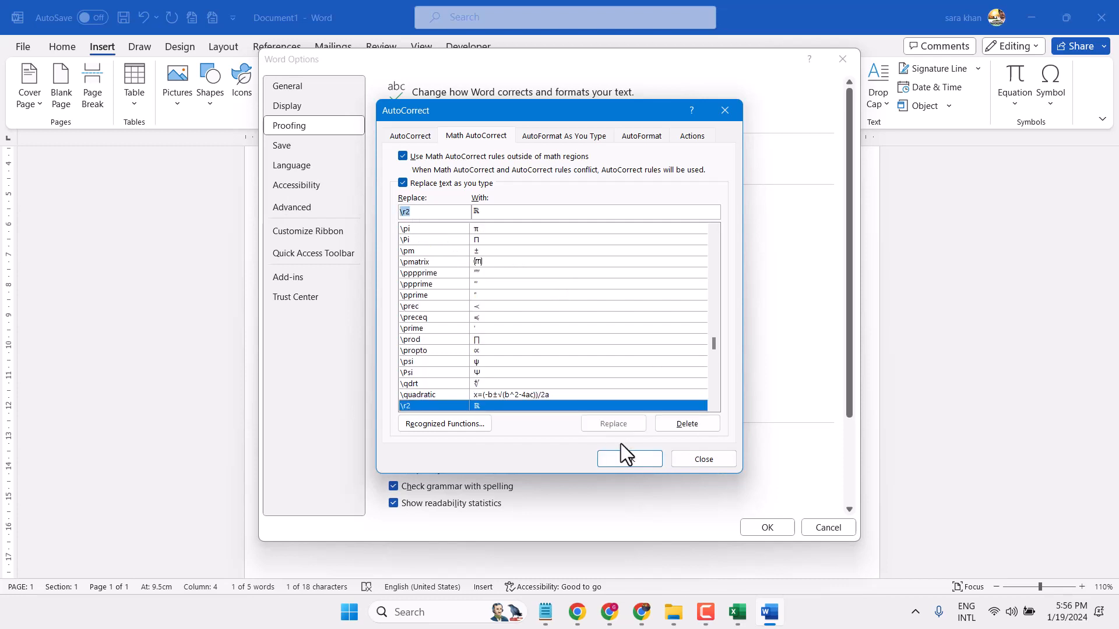
{"action": "left_click", "coordinate": [622, 458]}
{"action": "left_click", "coordinate": [767, 528]}
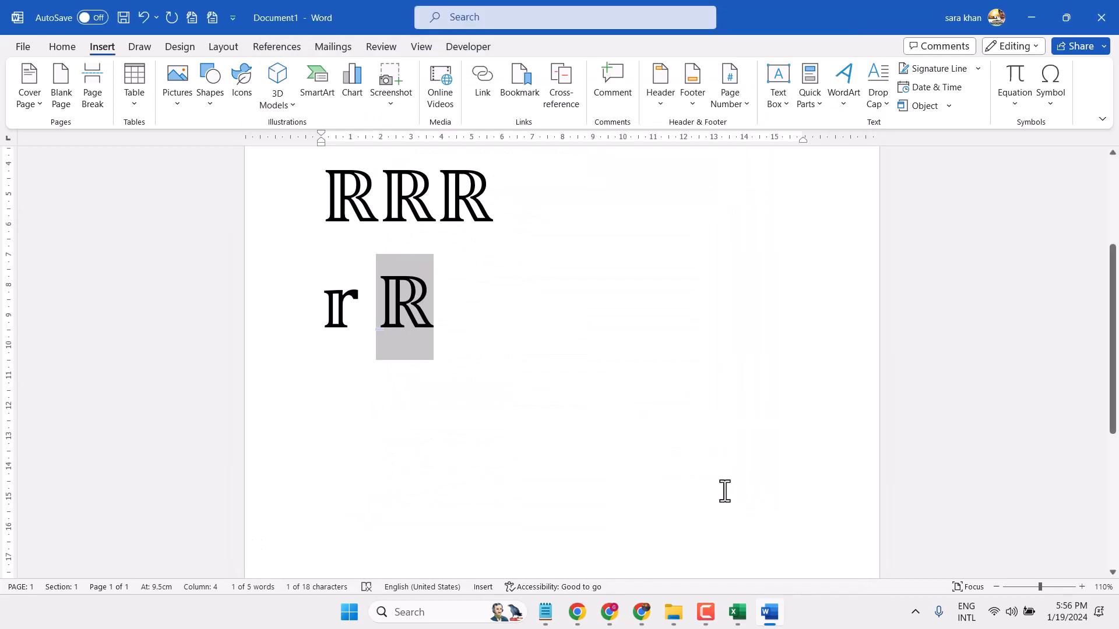
Step: Enter the custom code \r2 after the capital double-struck R to produce another double-struck R on that line
{"action": "left_click", "coordinate": [505, 324]}
{"action": "type", "text": "\\"}
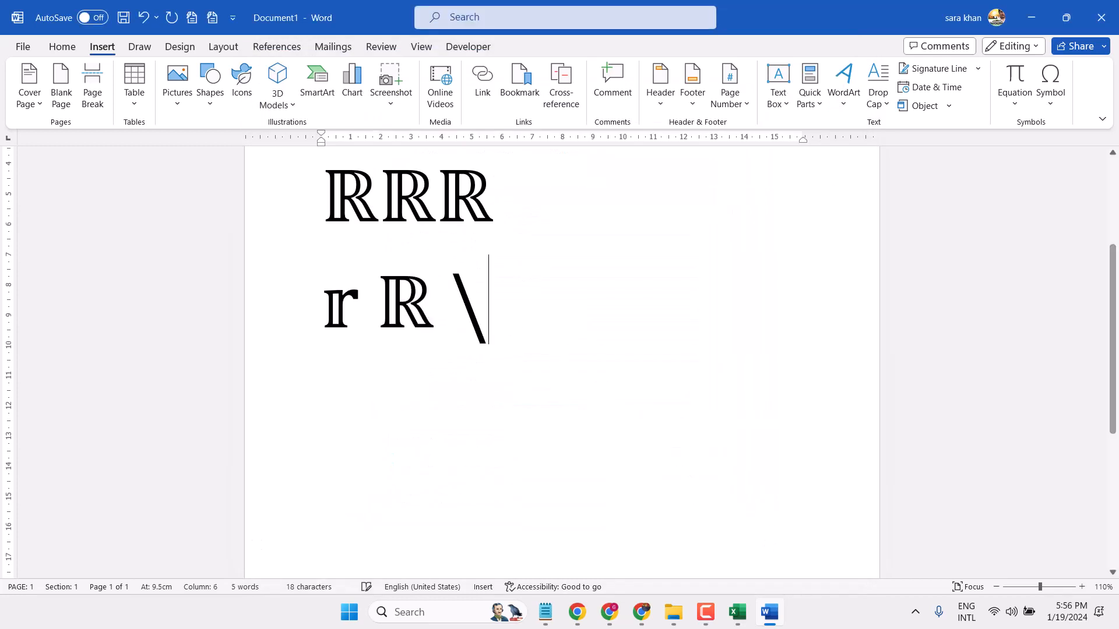
{"action": "type", "text": "r2"}
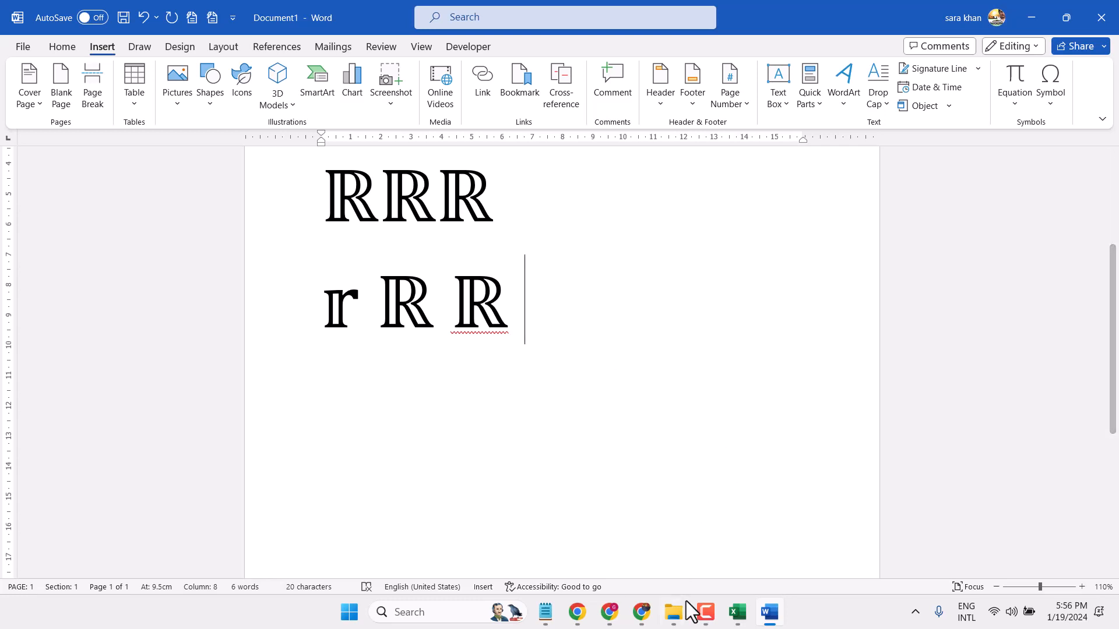
{"action": "left_click", "coordinate": [706, 613]}
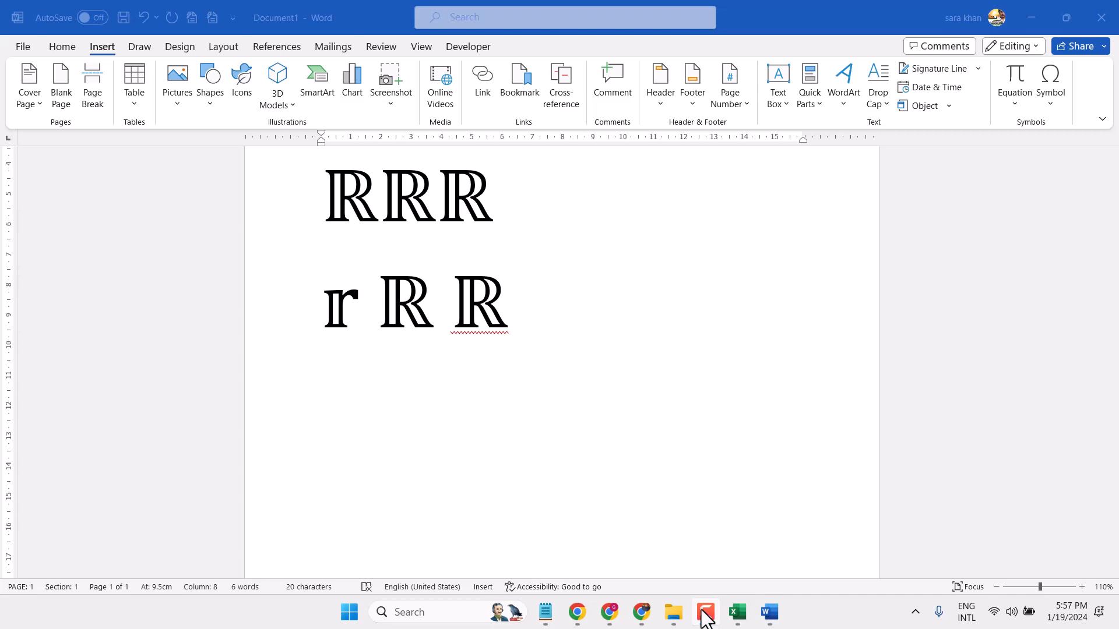
{"action": "left_click", "coordinate": [705, 615]}
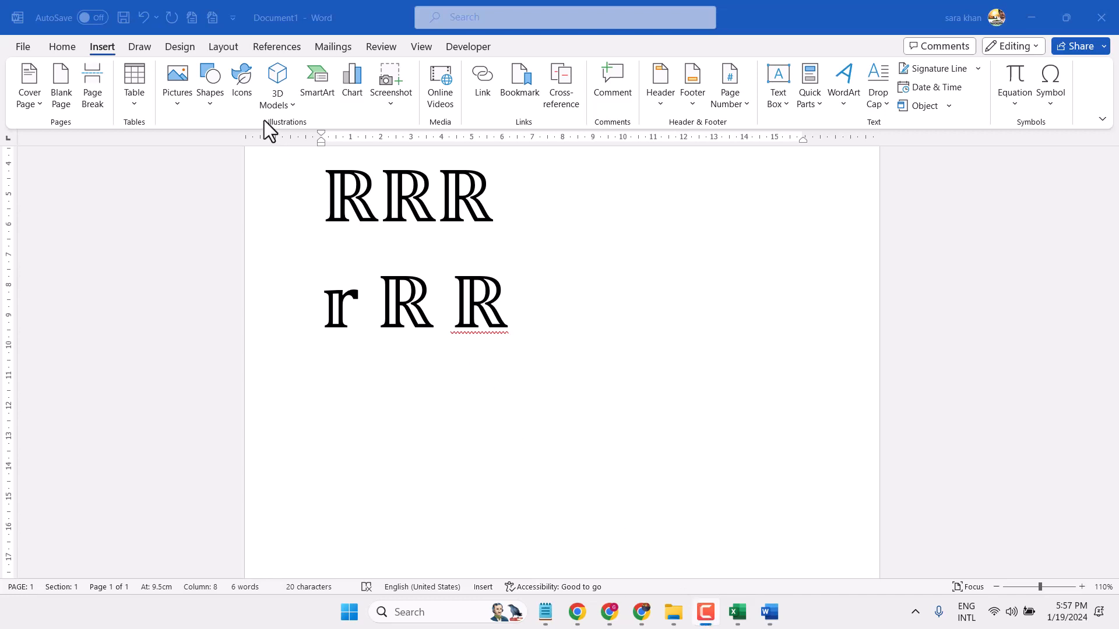